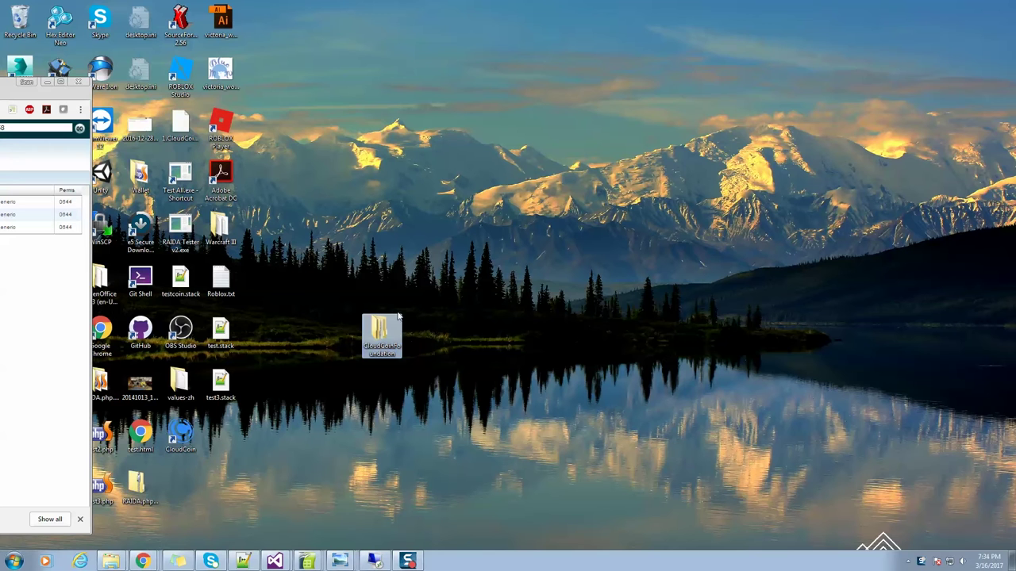
- Bring the Wealth (W:) Bank folder window to screen centre and narrow it
left_click_drag(386, 318, 384, 267)
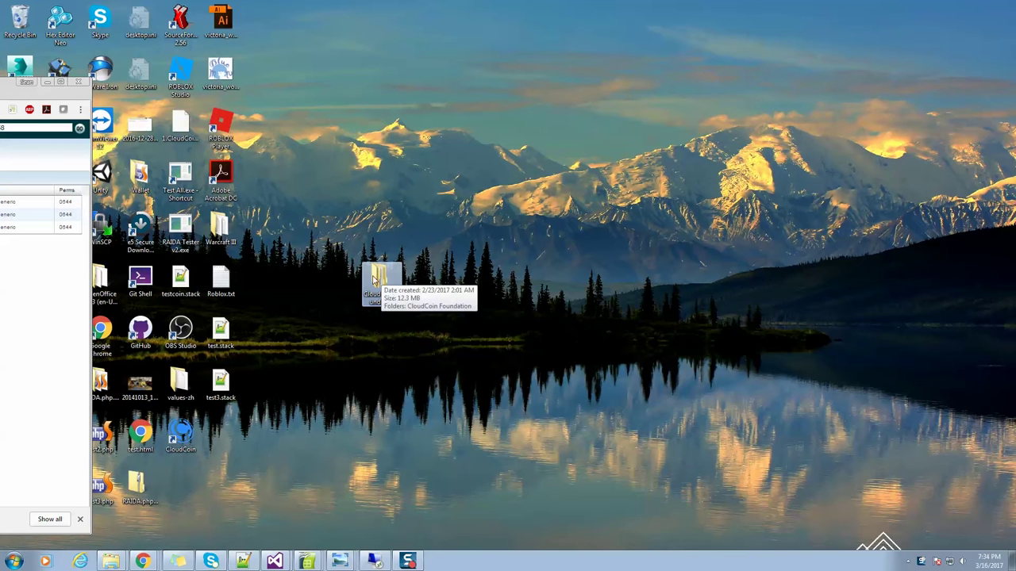
left_click_drag(378, 282, 1015, 270)
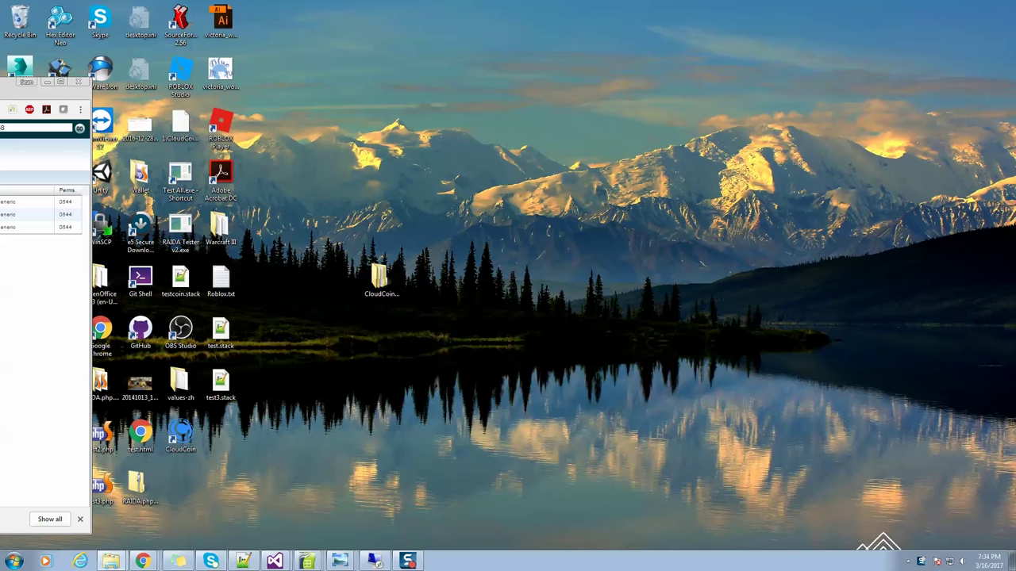
left_click_drag(1007, 72, 602, 52)
left_click_drag(243, 151, 374, 151)
left_click_drag(627, 57, 527, 58)
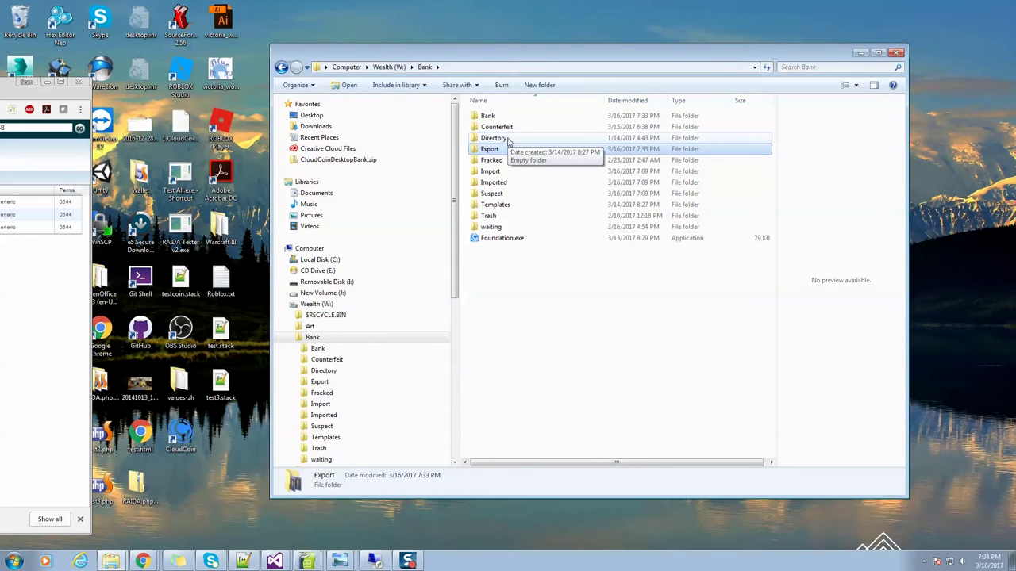
- Peek into the Bank stack subfolder, then open Import showing the 55 and 251 cloudcoin stacks
left_click(490, 245)
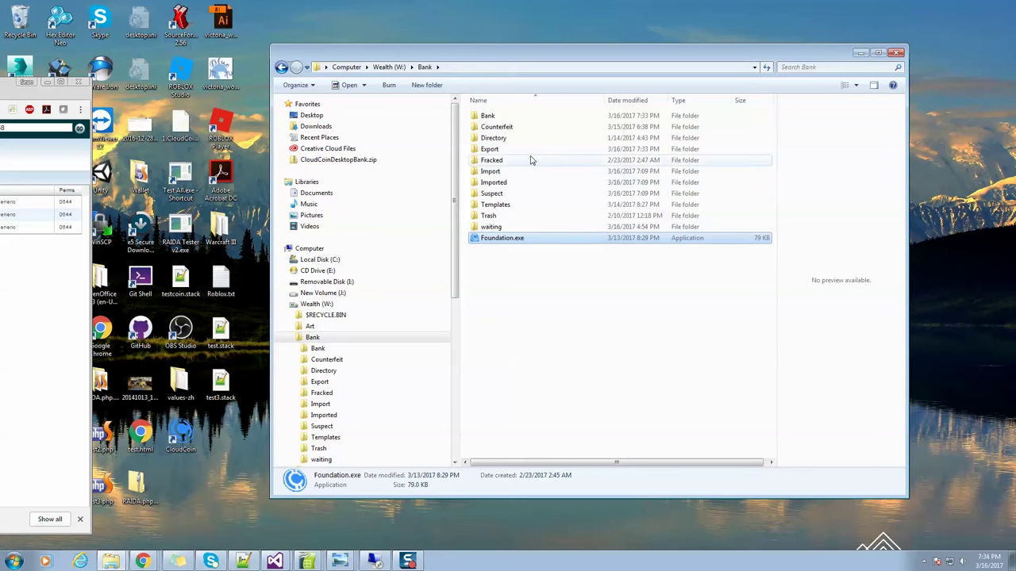
left_click(473, 118)
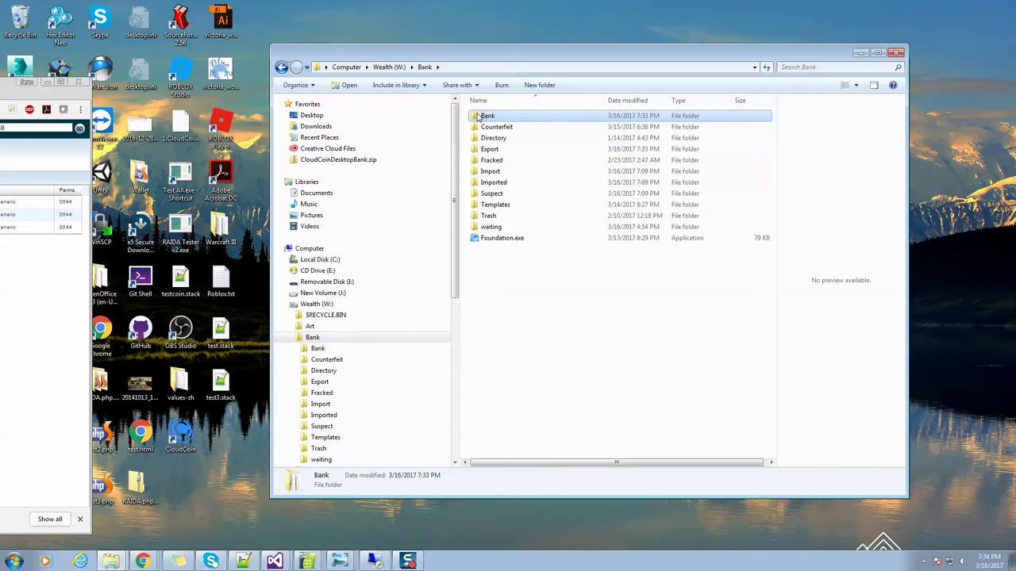
double_click(485, 116)
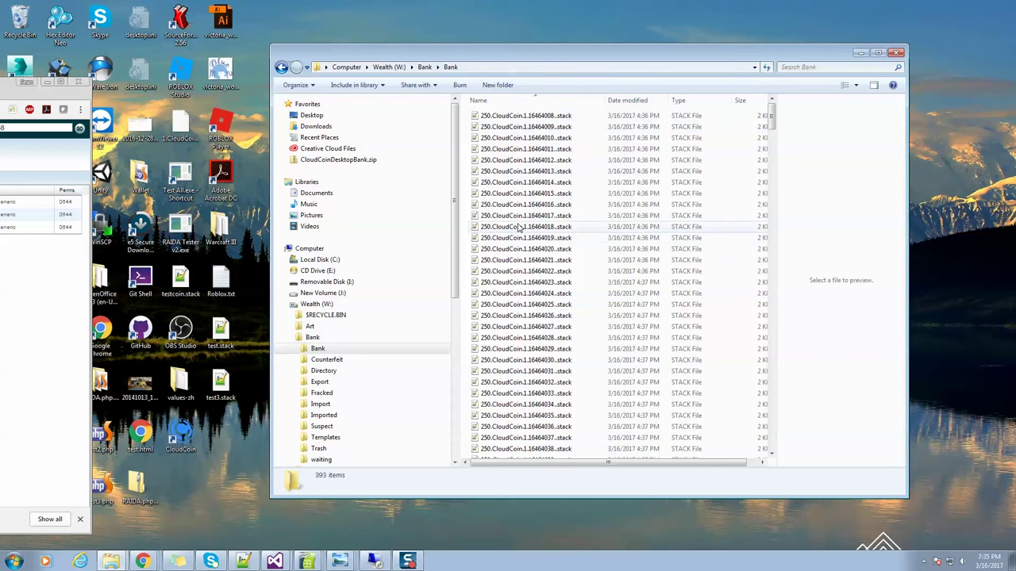
left_click(425, 67)
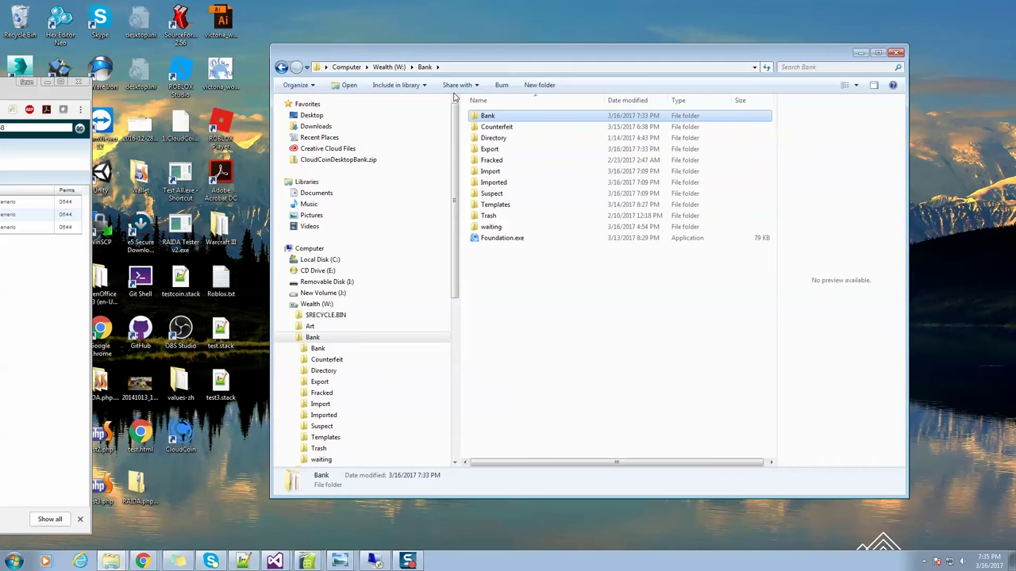
left_click(478, 173)
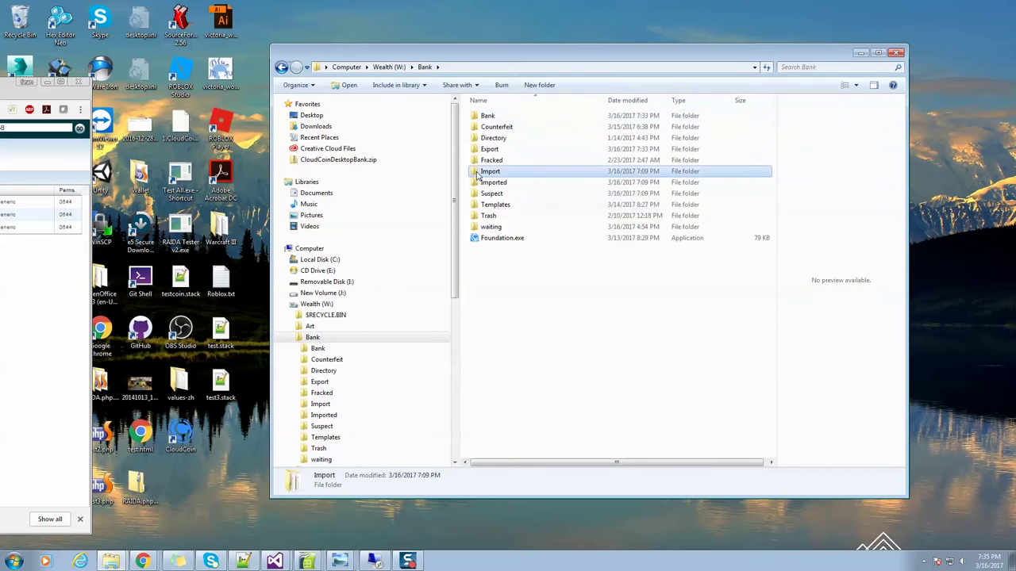
double_click(478, 174)
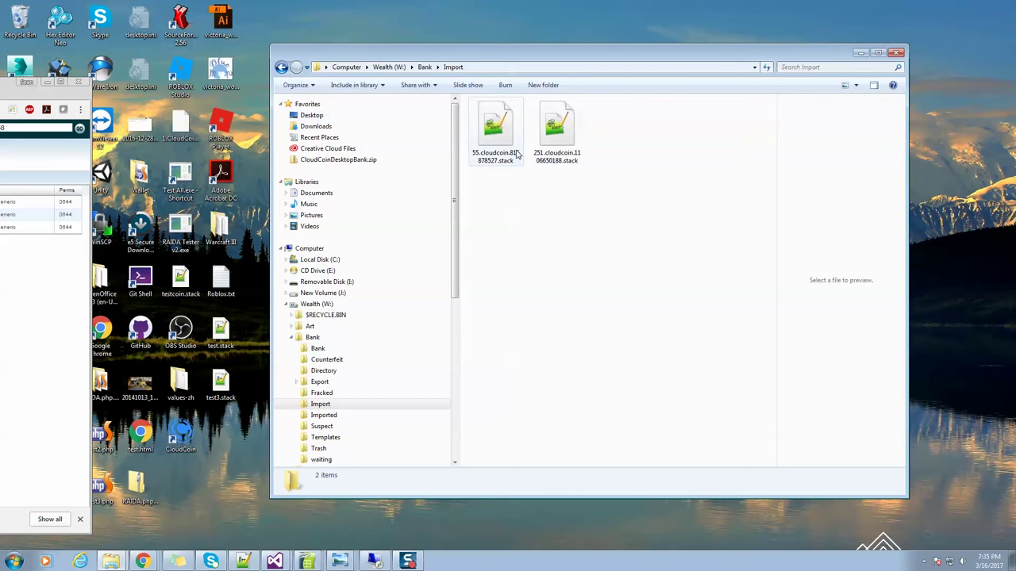
- Cut both exported CloudCoin .jpg files from the Export folder
left_click(425, 69)
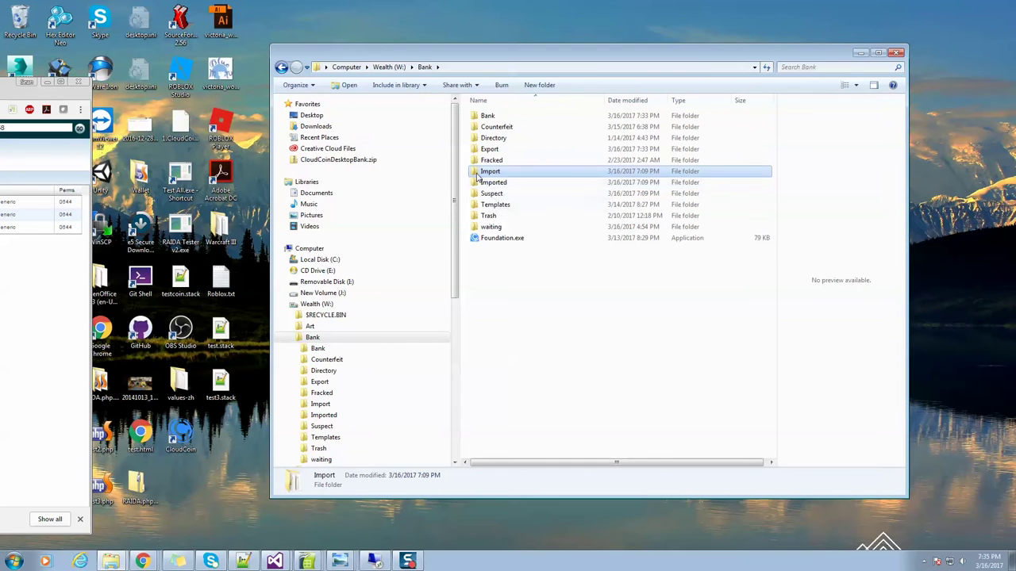
double_click(488, 149)
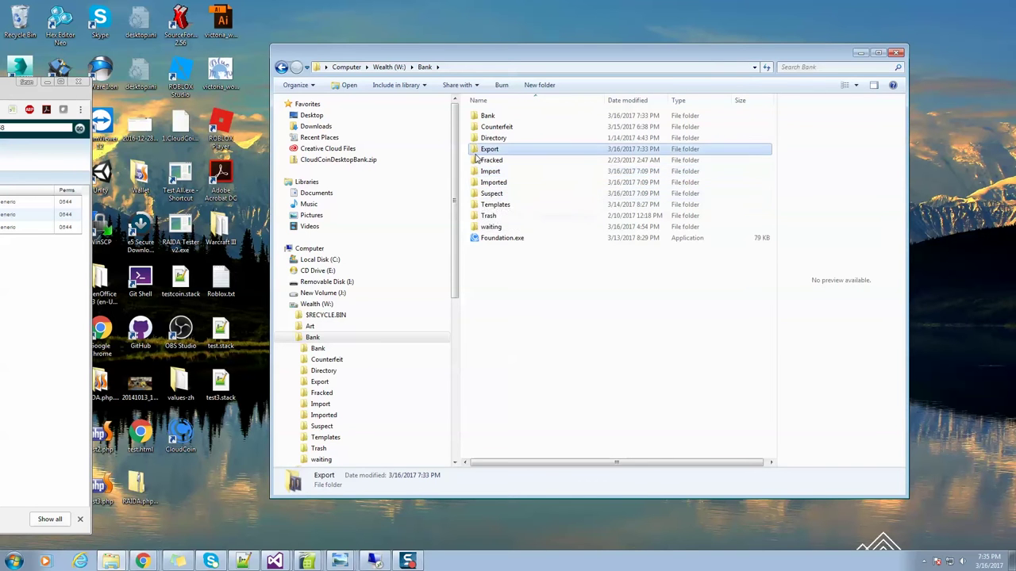
left_click_drag(646, 204, 557, 138)
right_click(560, 142)
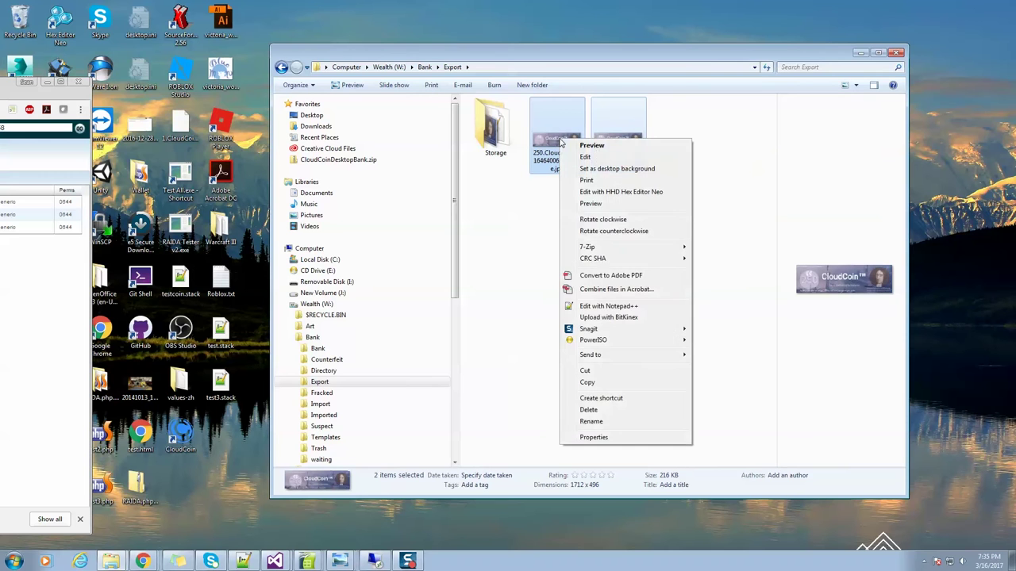
left_click(585, 370)
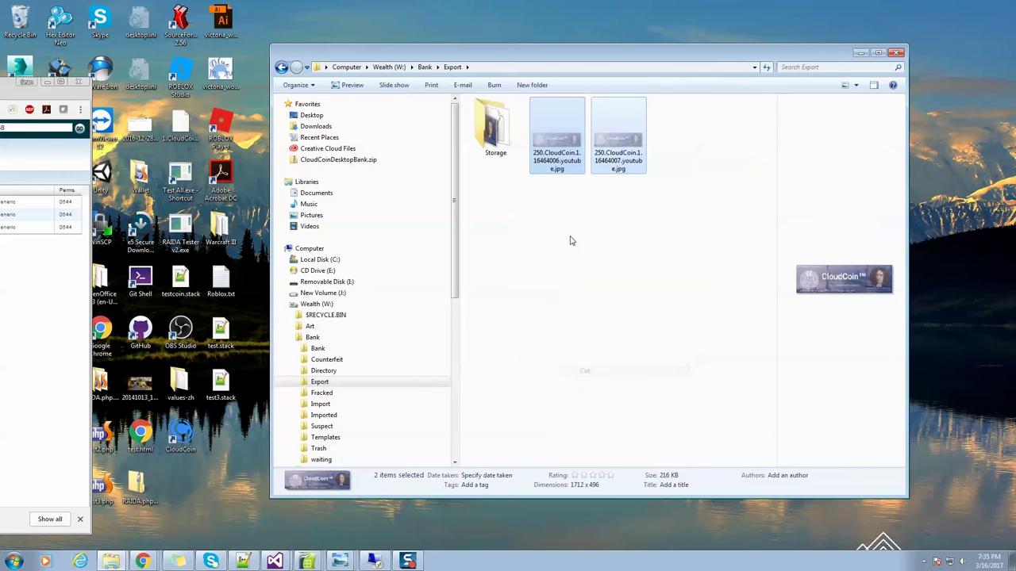
- Paste the two CloudCoin .jpg files into the Bank's Import folder
left_click(425, 67)
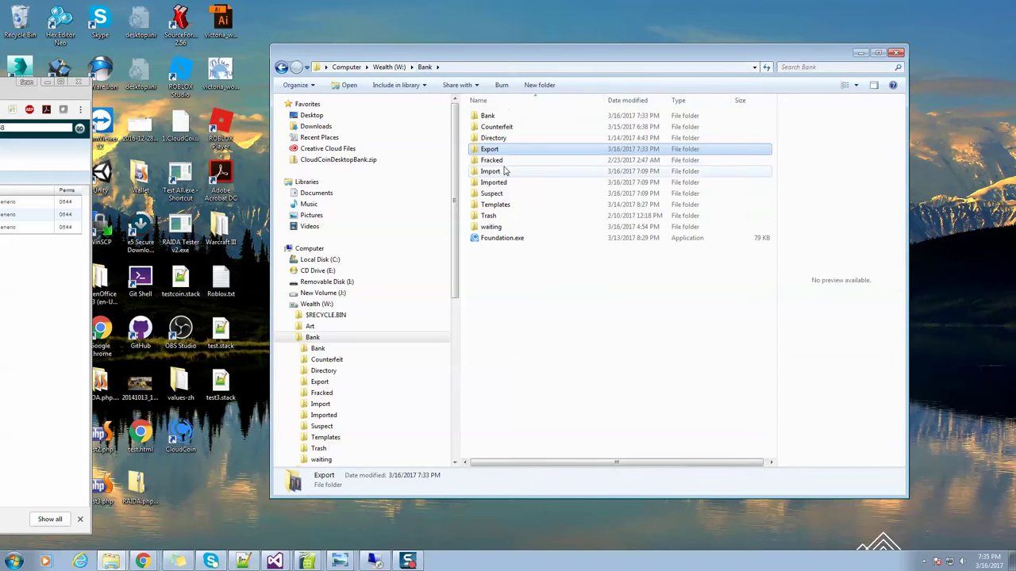
double_click(528, 171)
right_click(543, 198)
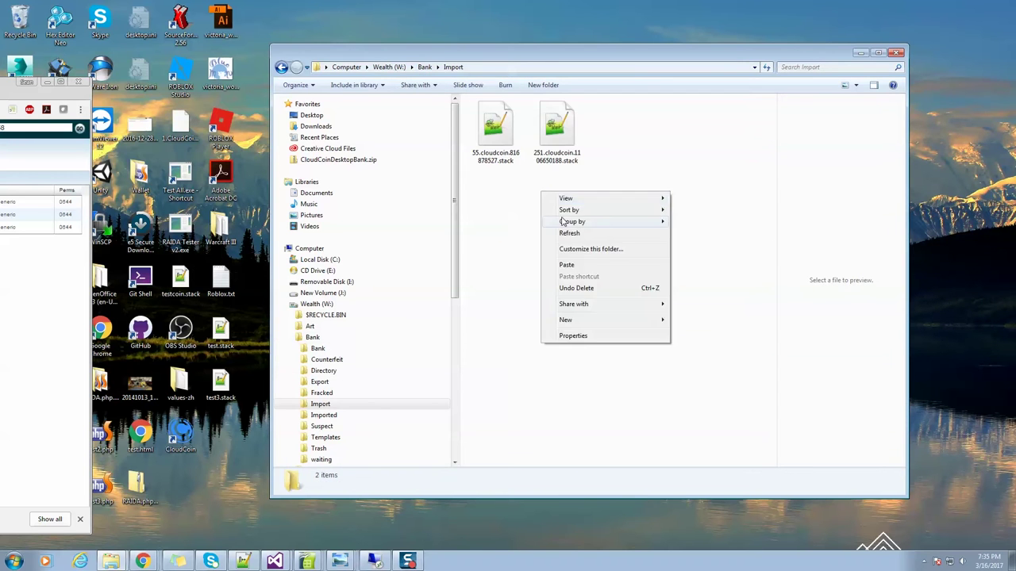
left_click(566, 265)
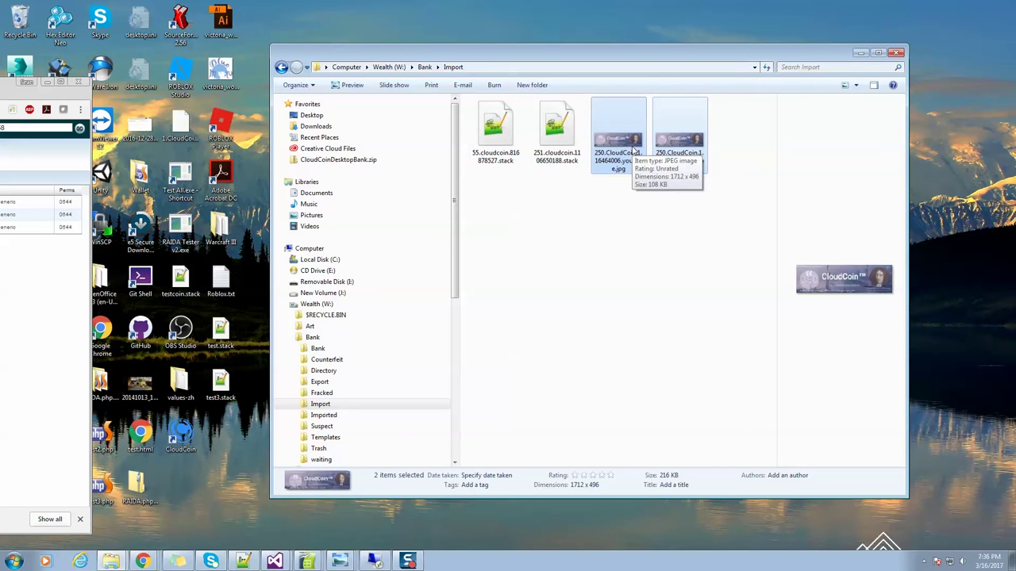
- Check Counterfeit (one stack), Fracked (empty) and Suspect (stacks 16464000–16464003)
left_click(424, 66)
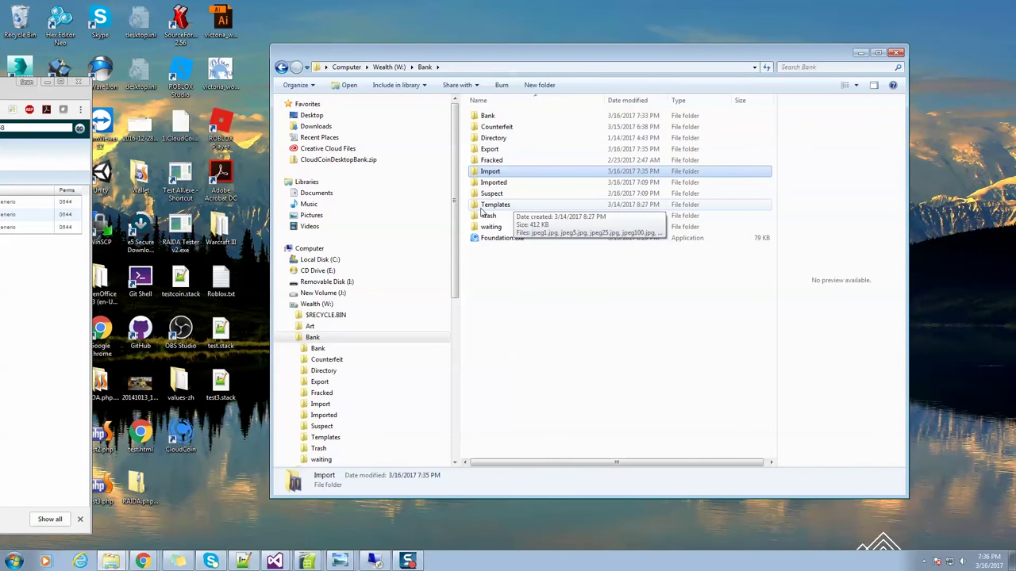
double_click(480, 128)
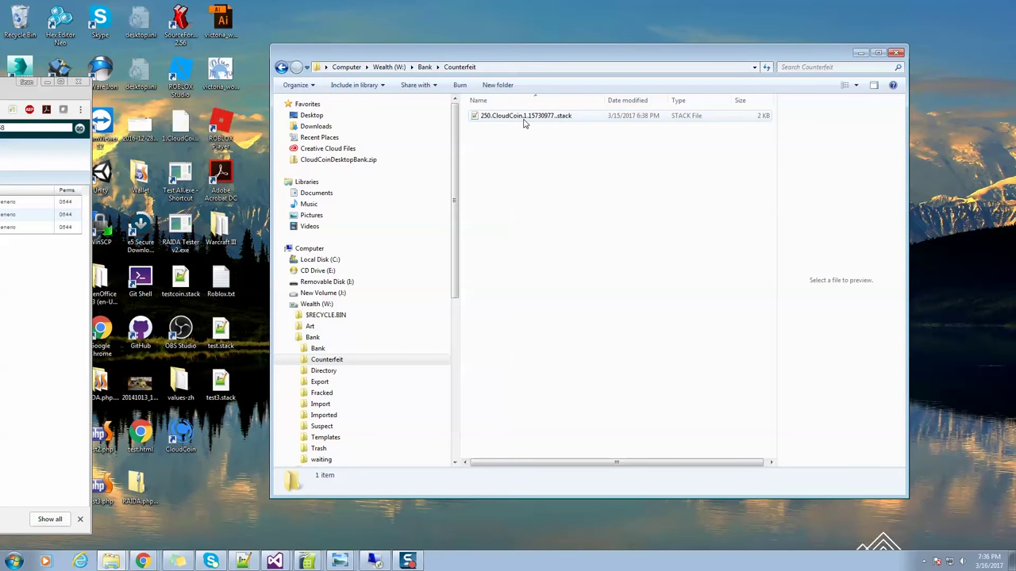
left_click(426, 70)
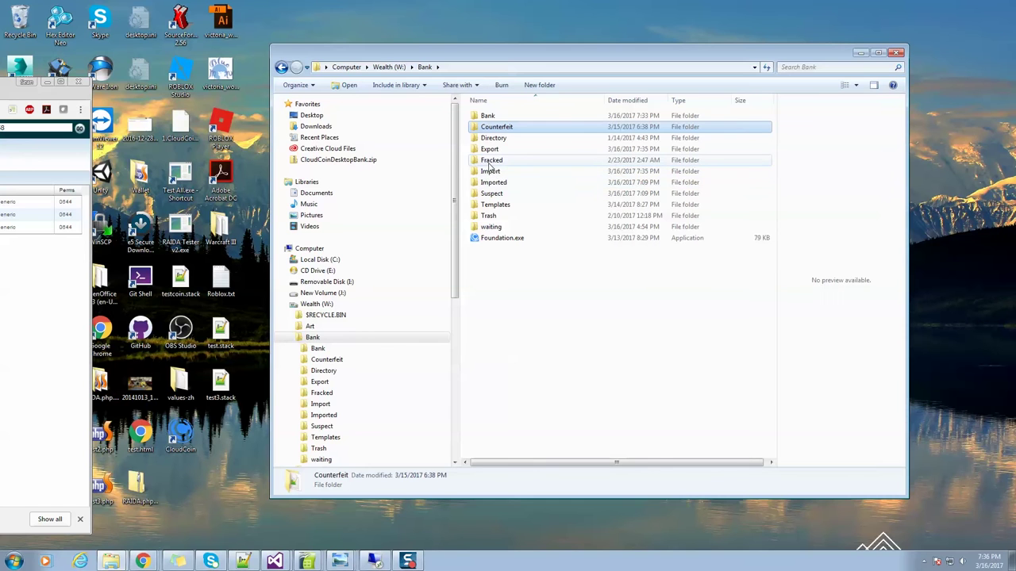
double_click(490, 162)
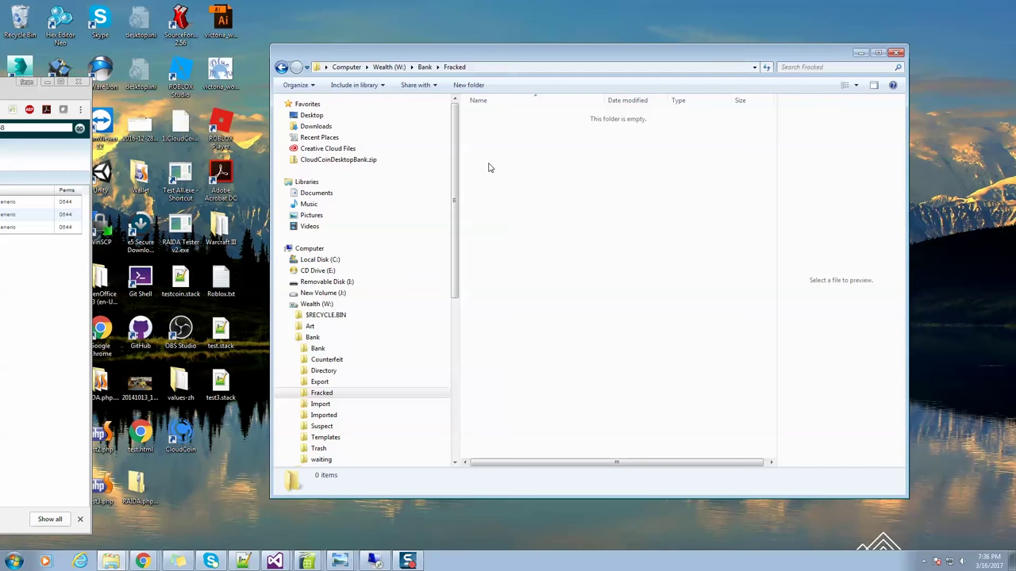
left_click(425, 67)
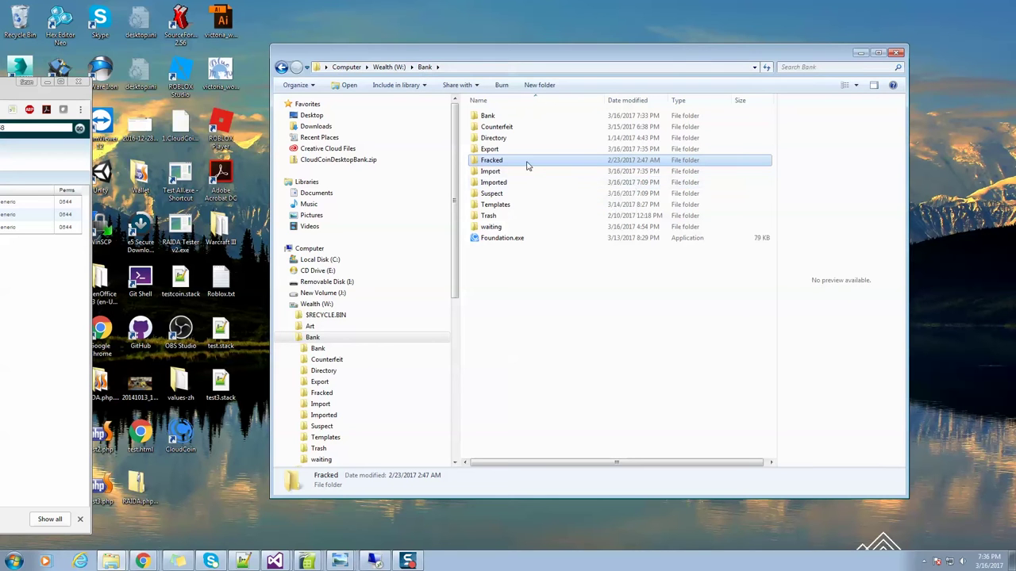
double_click(482, 196)
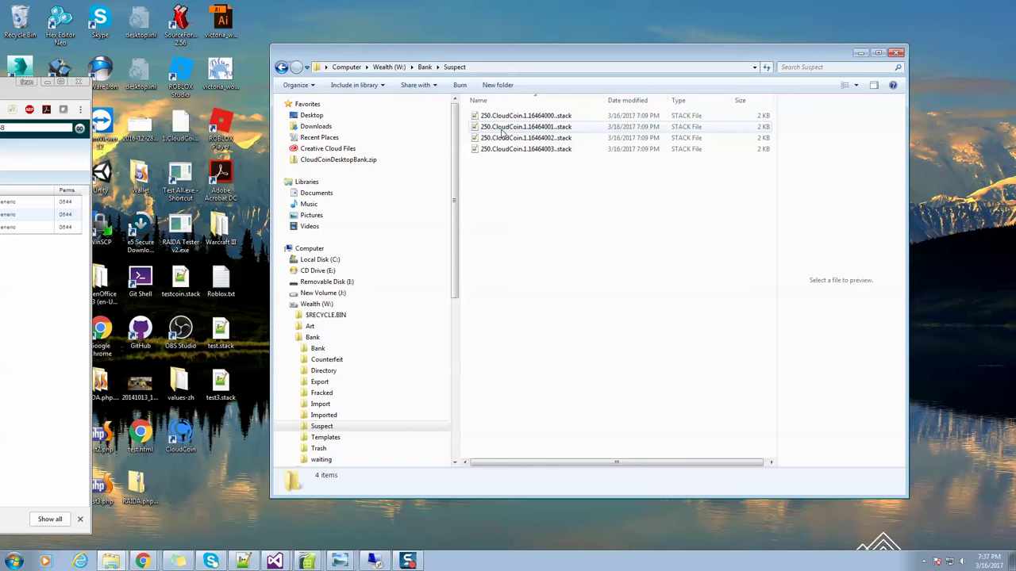
- Look inside the Bank's Templates folder
left_click(424, 66)
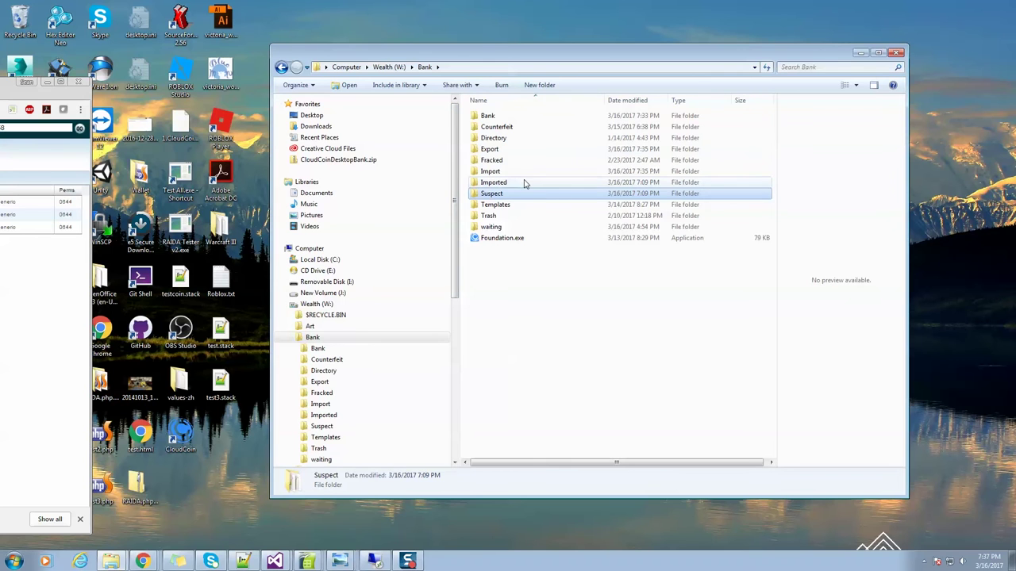
double_click(494, 206)
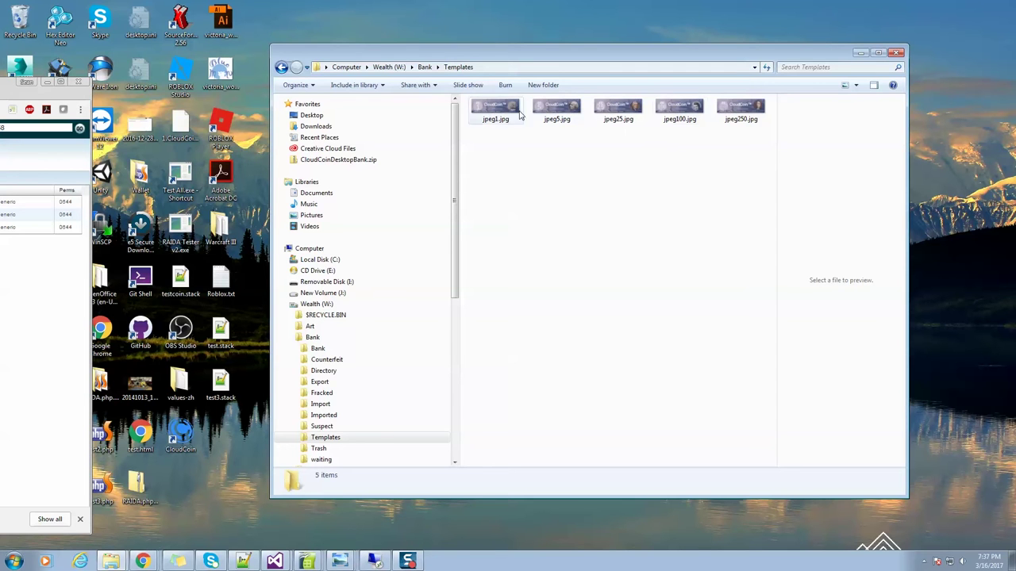
mouse_move(701, 106)
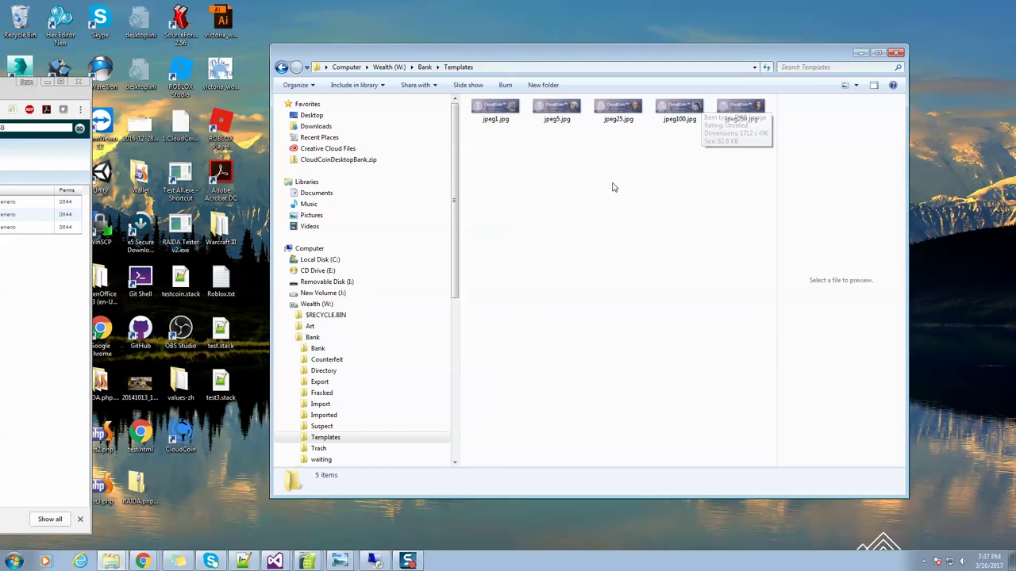
- Review the seven stack files in waiting, then select Foundation.exe back in Bank
left_click(426, 71)
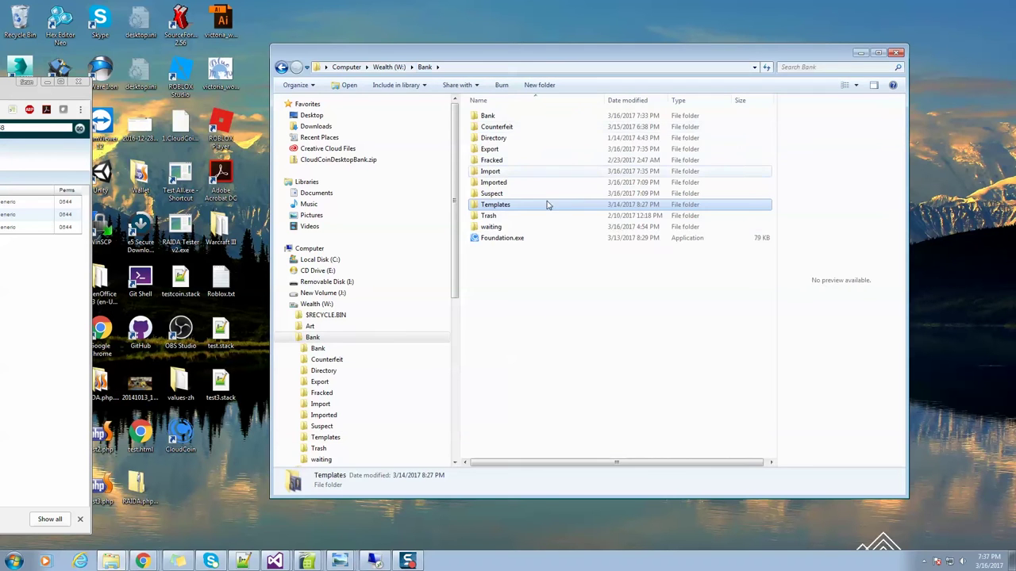
mouse_move(486, 221)
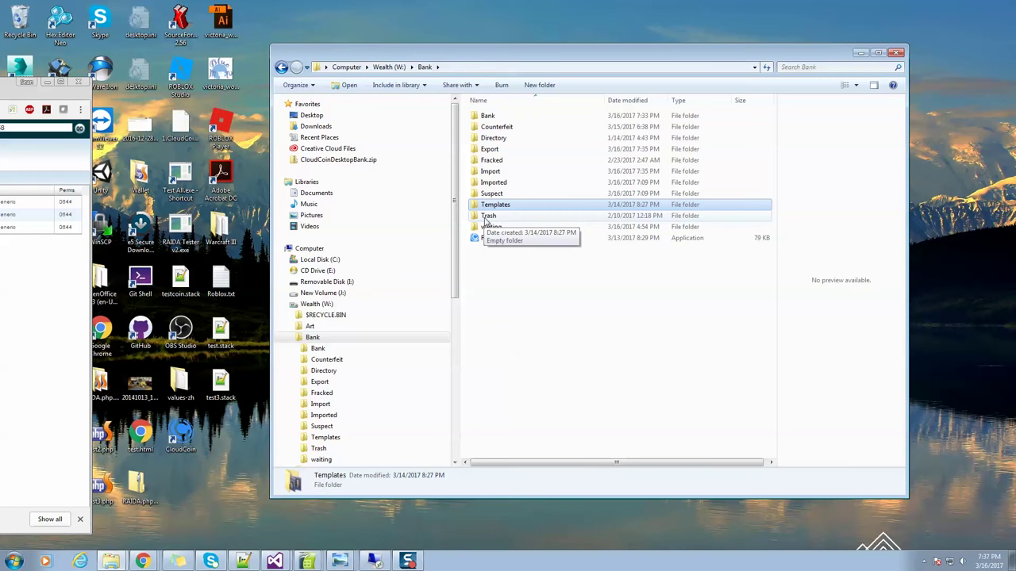
mouse_move(534, 234)
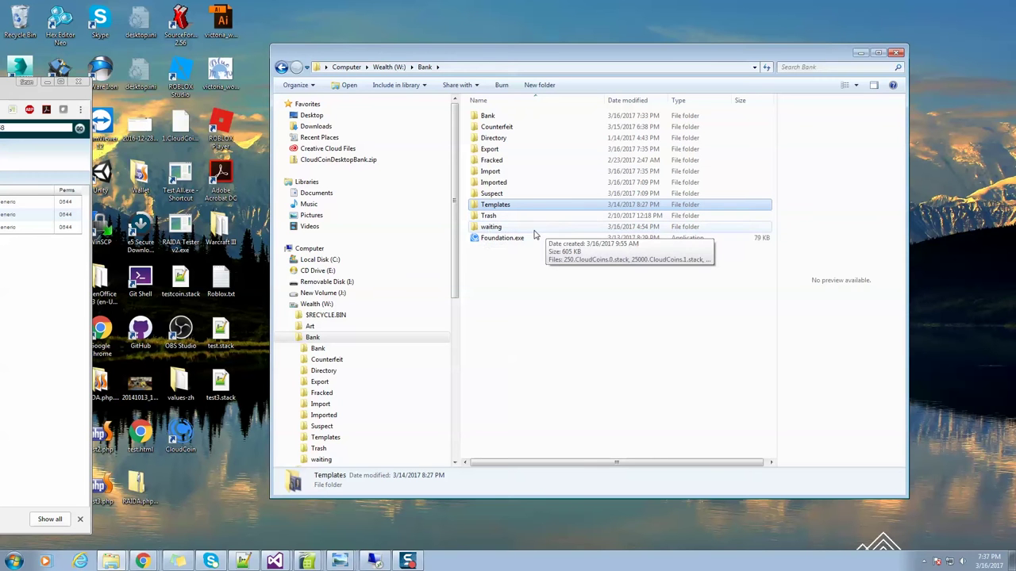
double_click(486, 228)
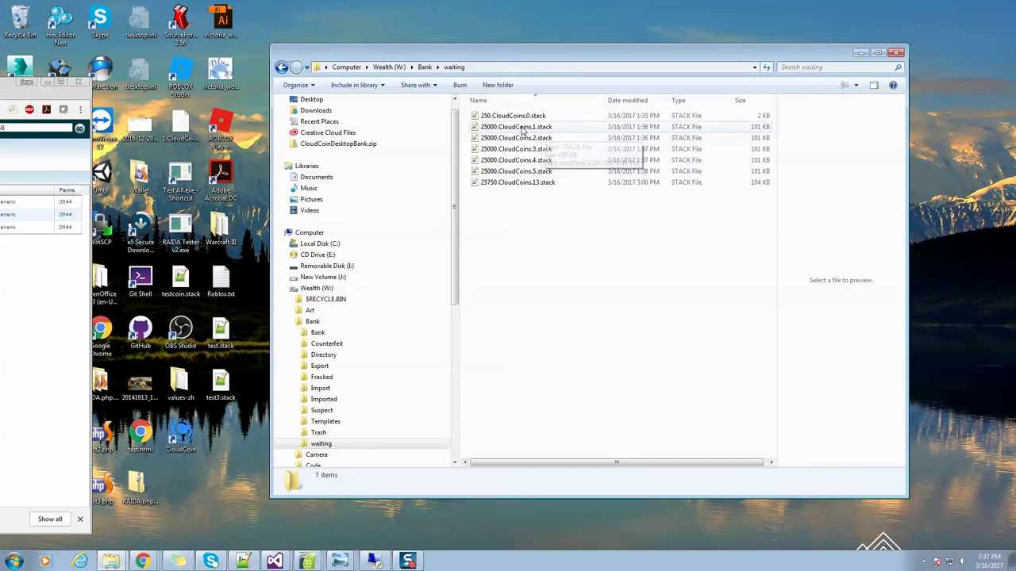
left_click(426, 68)
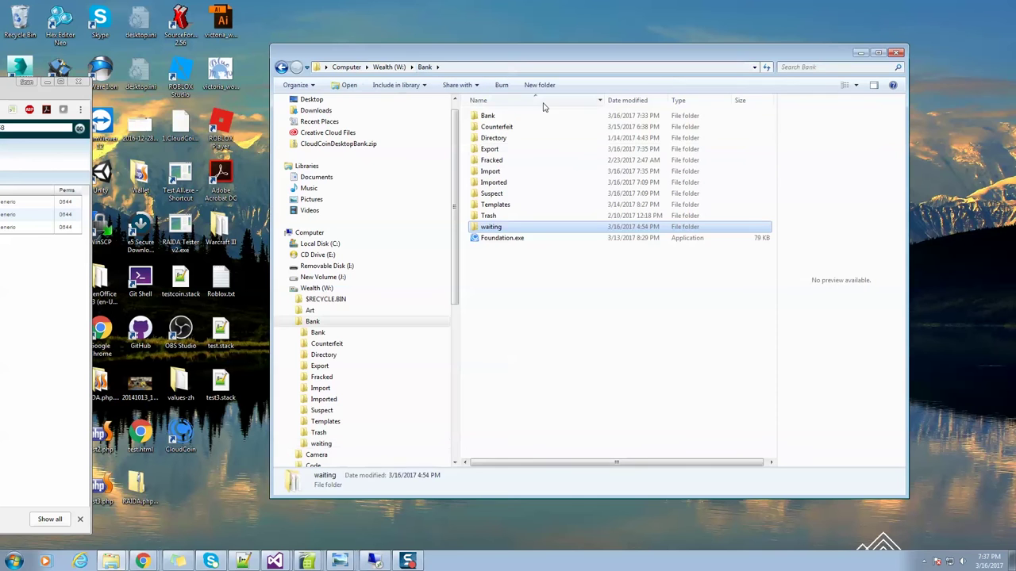
left_click(500, 239)
- Launch Foundation.exe and run 'show coins': 98,250 coins as 393 perfect 250s
double_click(500, 239)
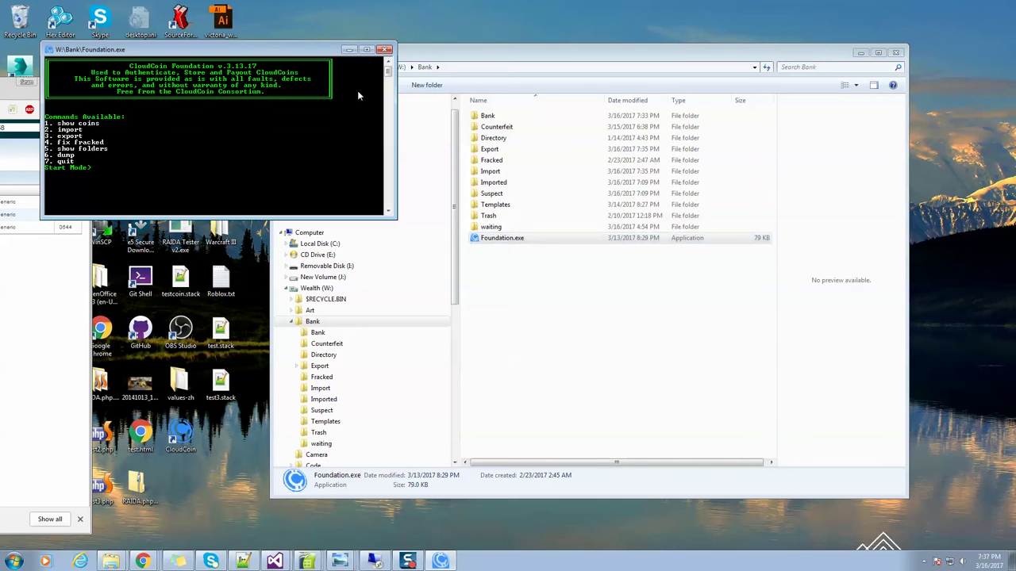
left_click_drag(304, 54, 582, 119)
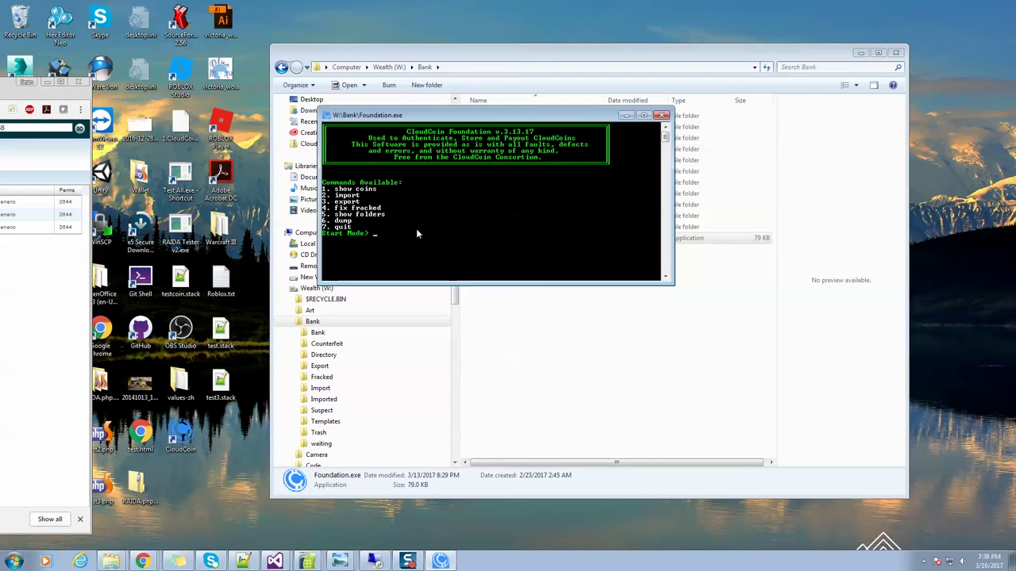
type("show coins")
key("Return")
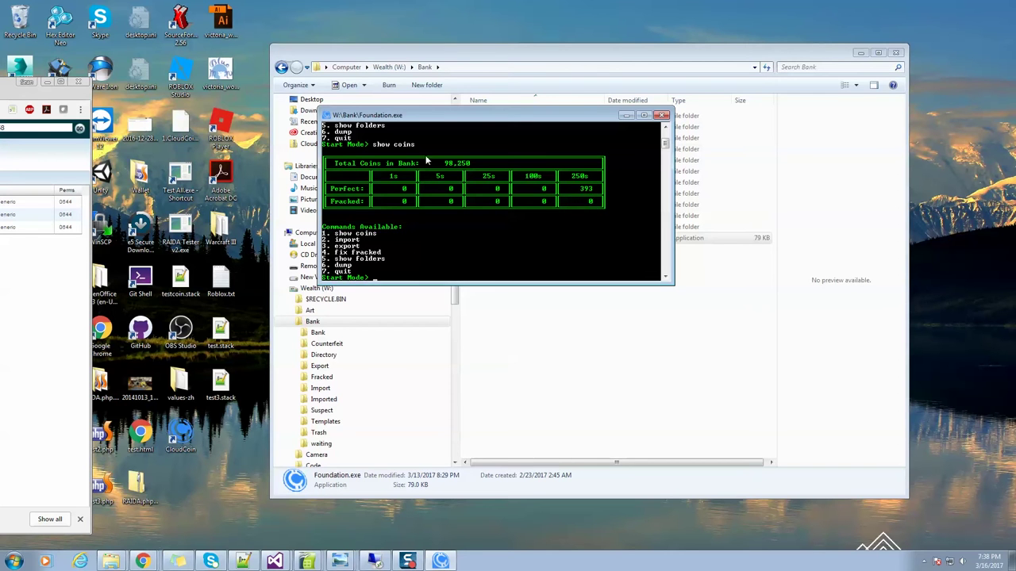
left_click_drag(441, 119, 350, 267)
- Browse Imported's 21 files, return to Import's four files, and bring the console forward
double_click(491, 172)
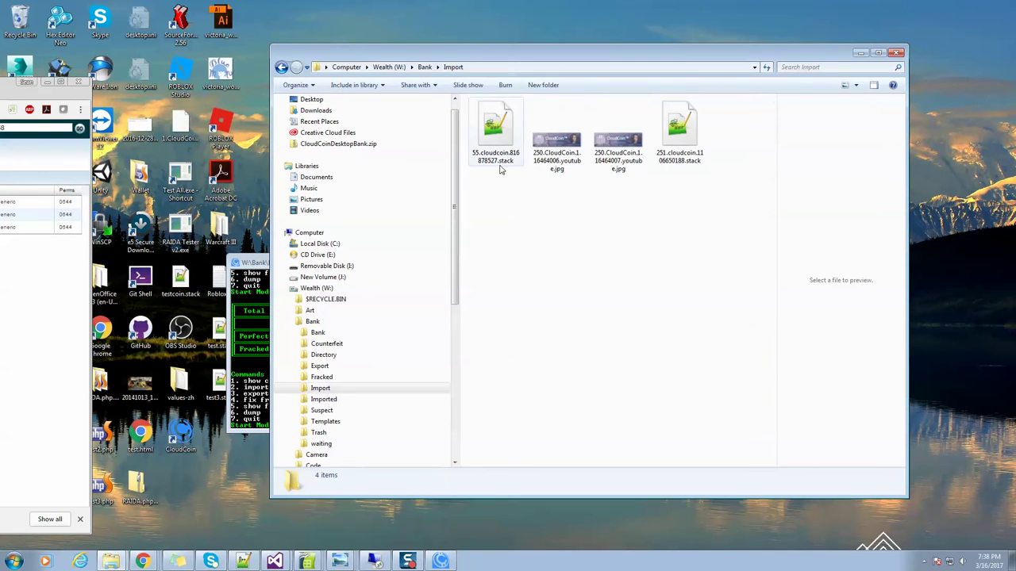
left_click(425, 66)
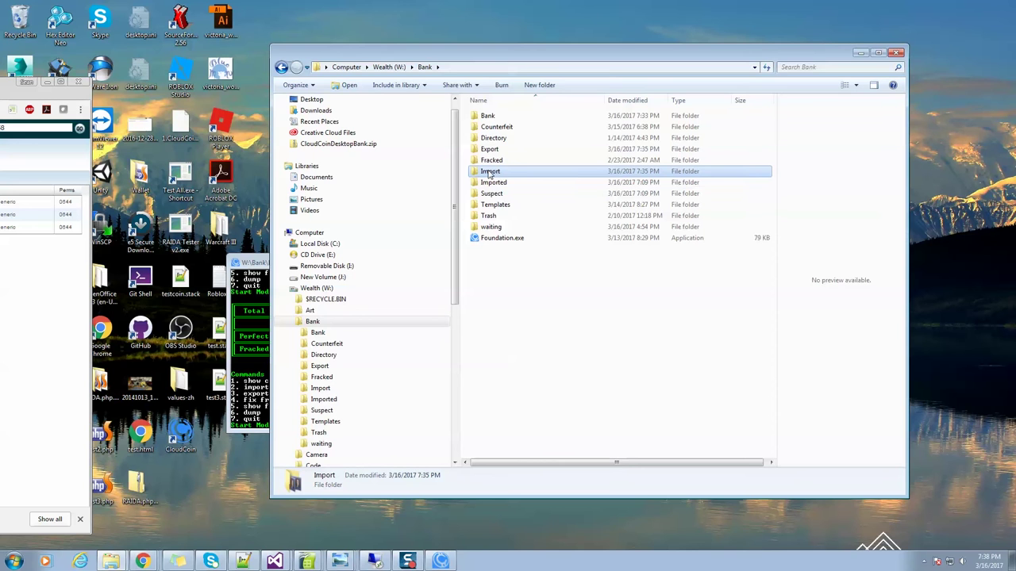
left_click(490, 185)
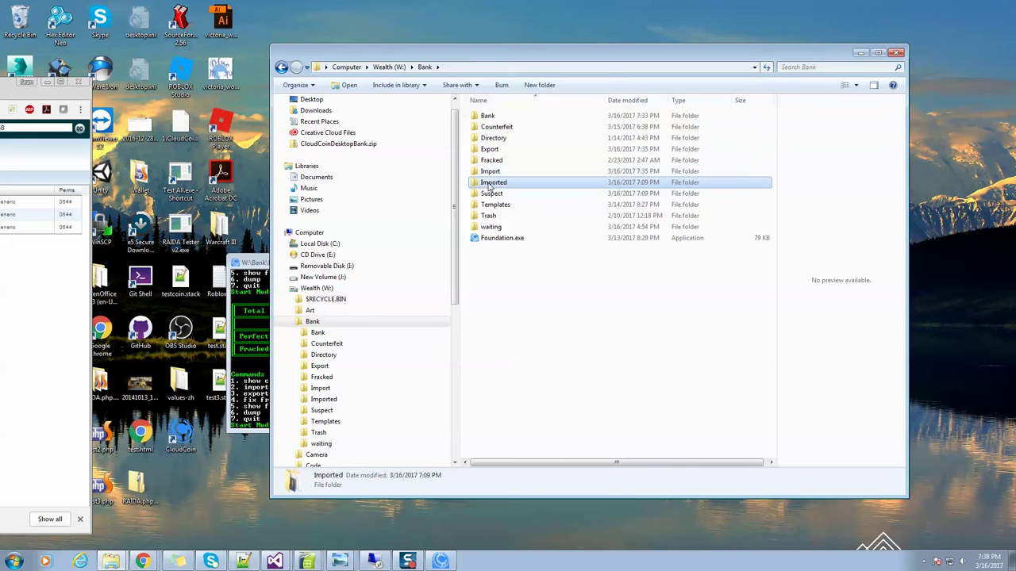
double_click(491, 185)
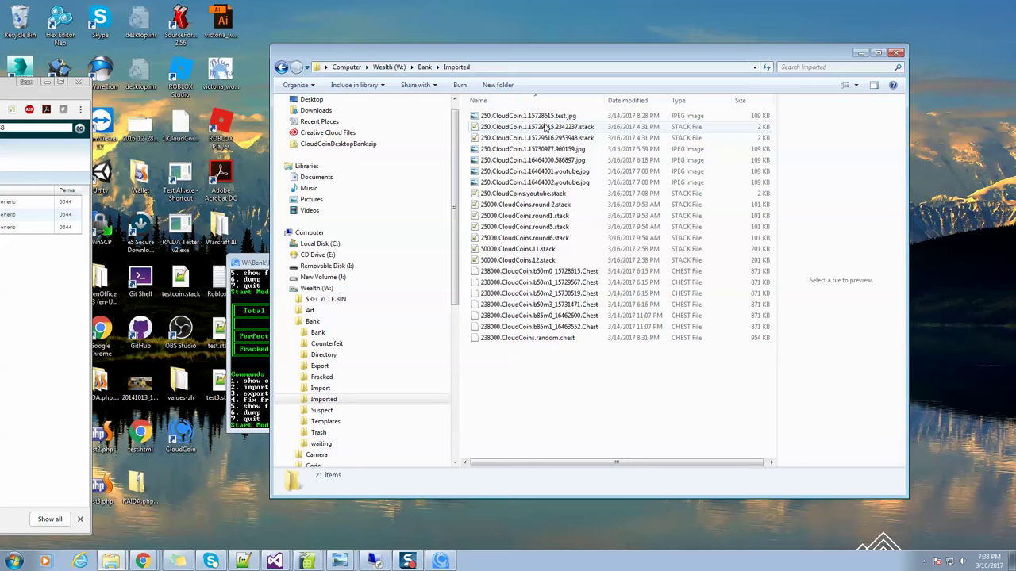
left_click(425, 67)
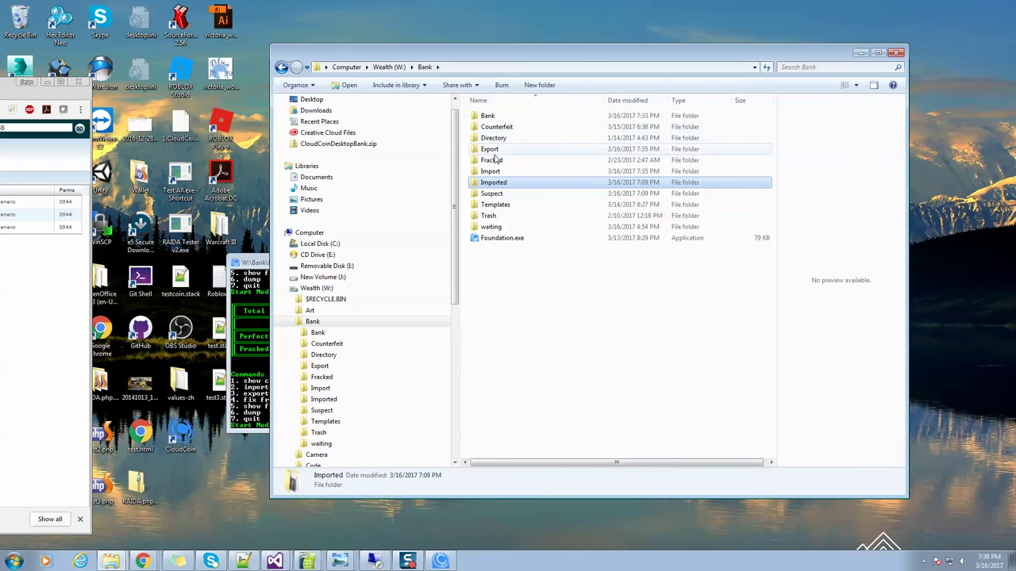
double_click(498, 171)
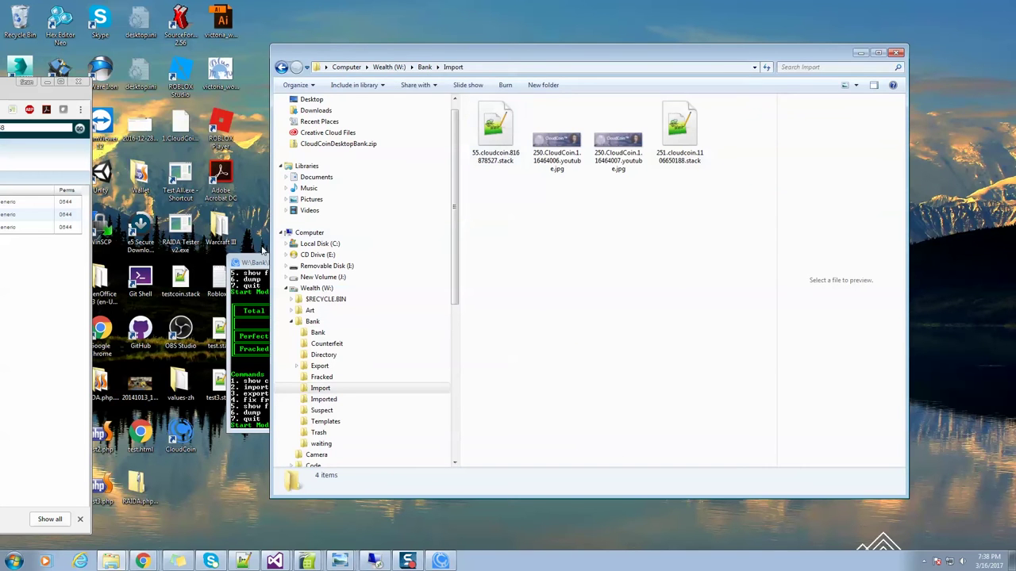
left_click_drag(254, 263, 408, 169)
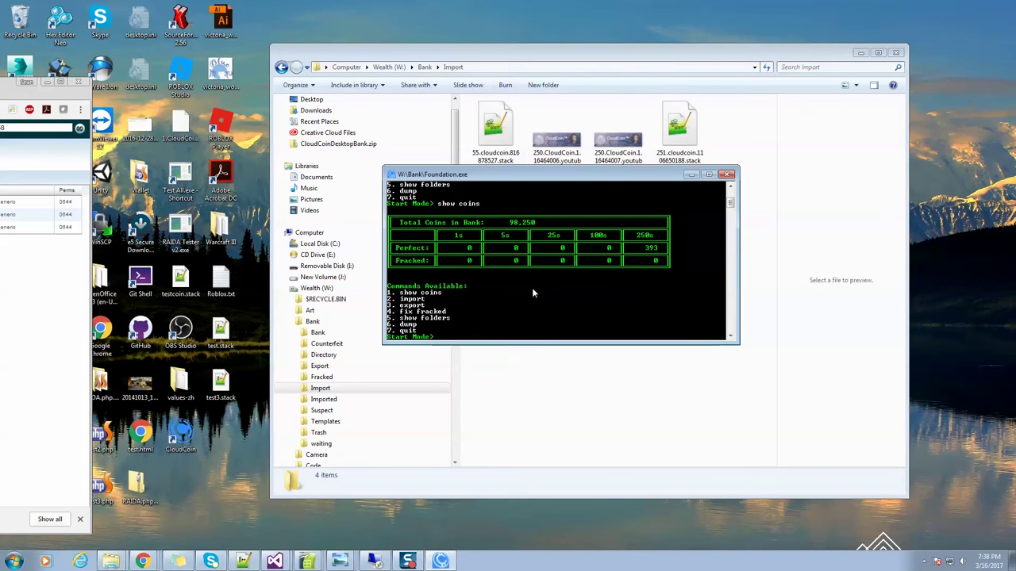
- Run 'import', read the IndexOutOfRangeException crash notice, and close it
type("import")
key("Return")
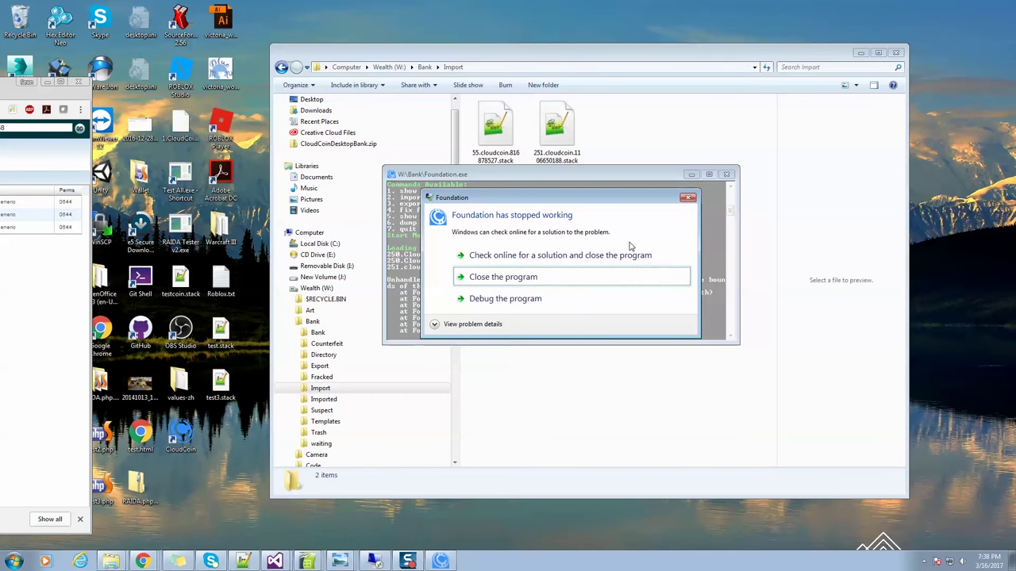
left_click_drag(572, 203, 601, 342)
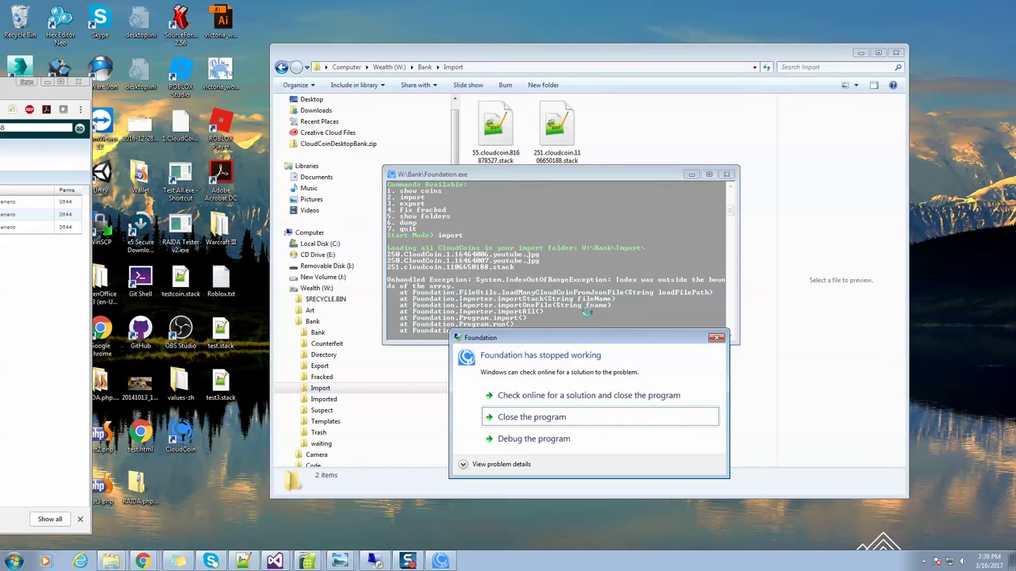
left_click(716, 338)
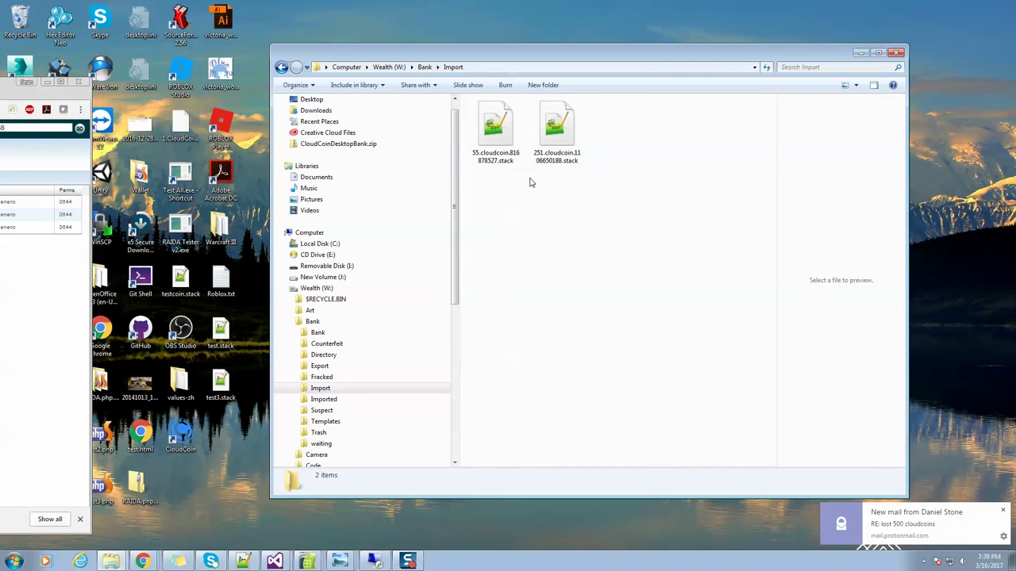
- View the 251.cloudcoin.1106650188.stack contents in Notepad++
right_click(552, 134)
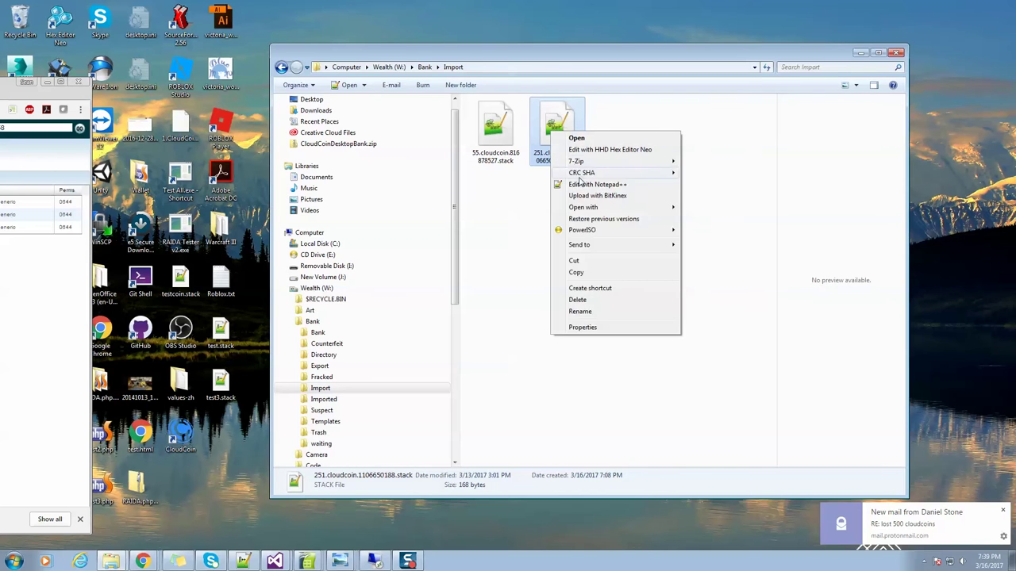
left_click(587, 184)
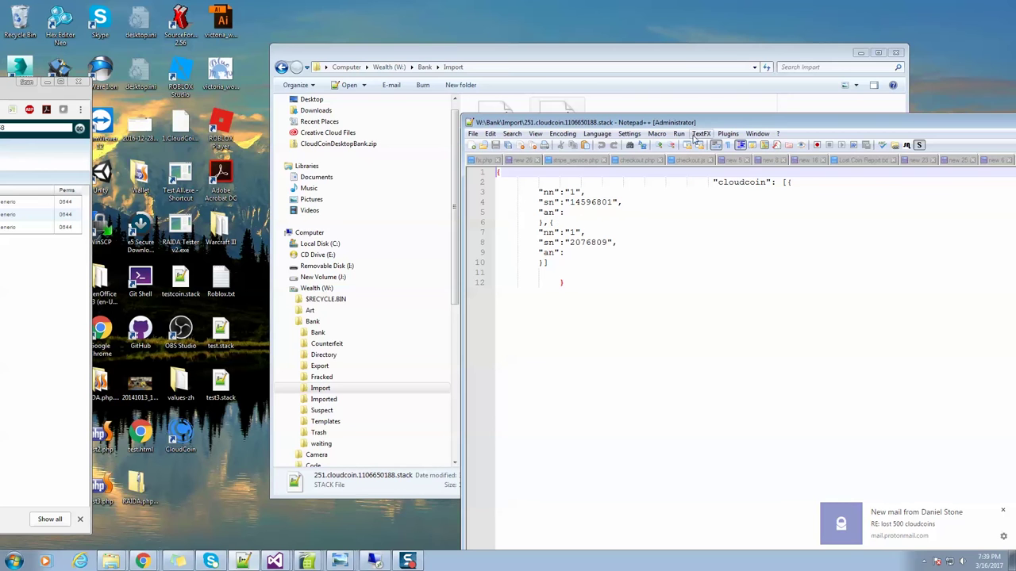
left_click_drag(595, 119, 930, 140)
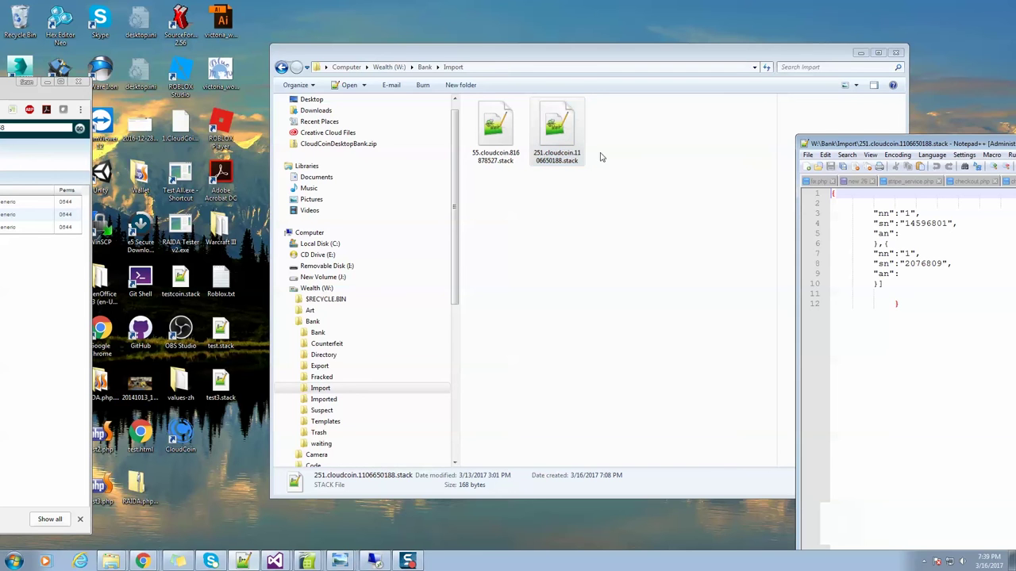
- Delete the 251.cloudcoin.1106650188.stack file to the Recycle Bin
right_click(554, 137)
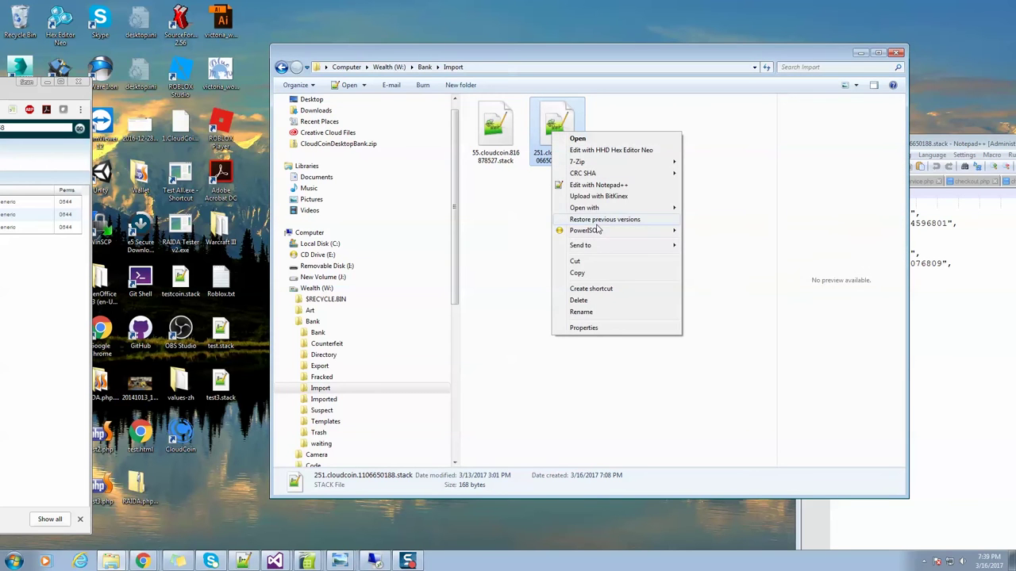
left_click(582, 300)
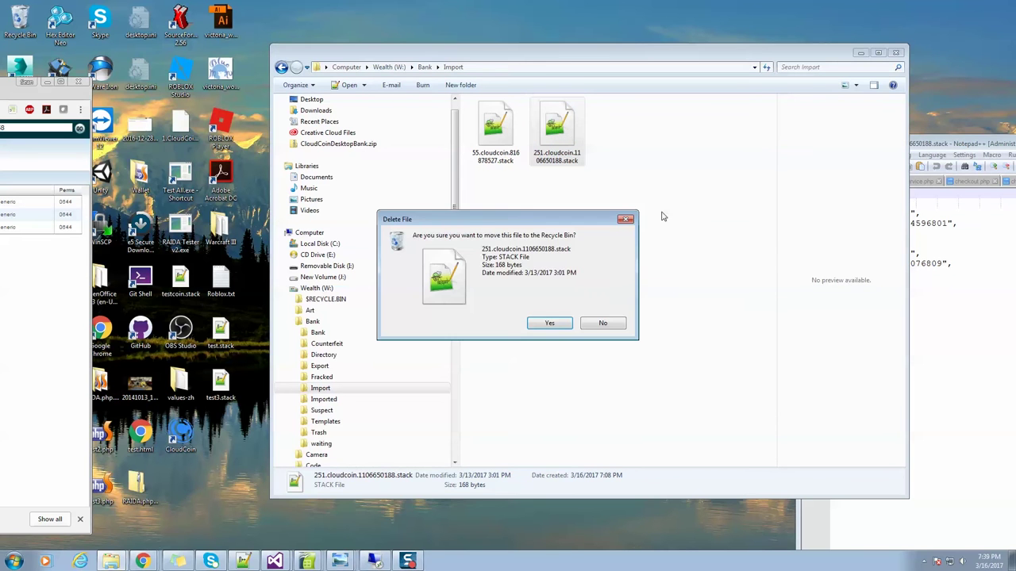
left_click(569, 323)
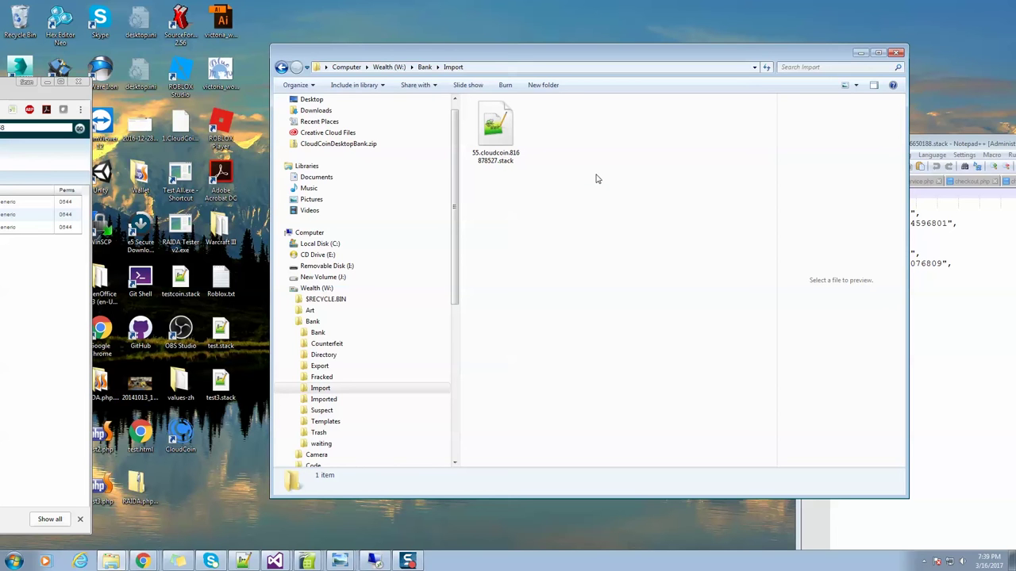
- Switch the Import folder view from Content layout to Large Icons
left_click(856, 86)
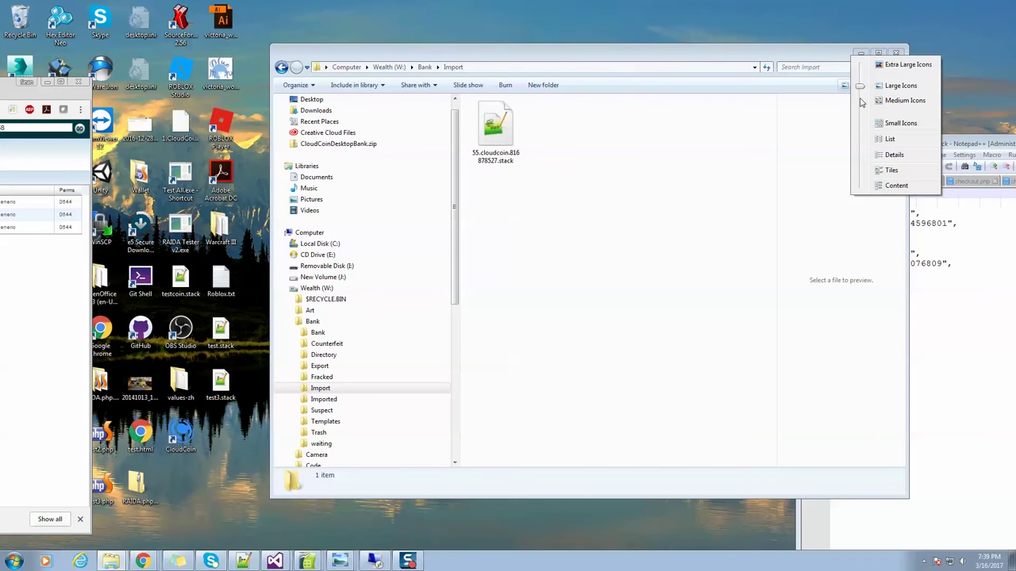
left_click(900, 186)
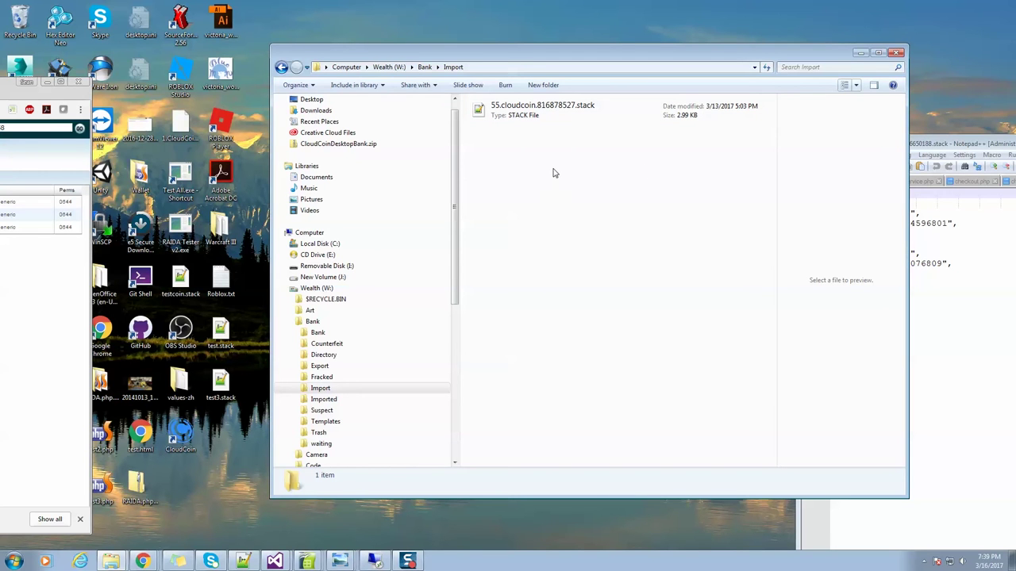
left_click(856, 86)
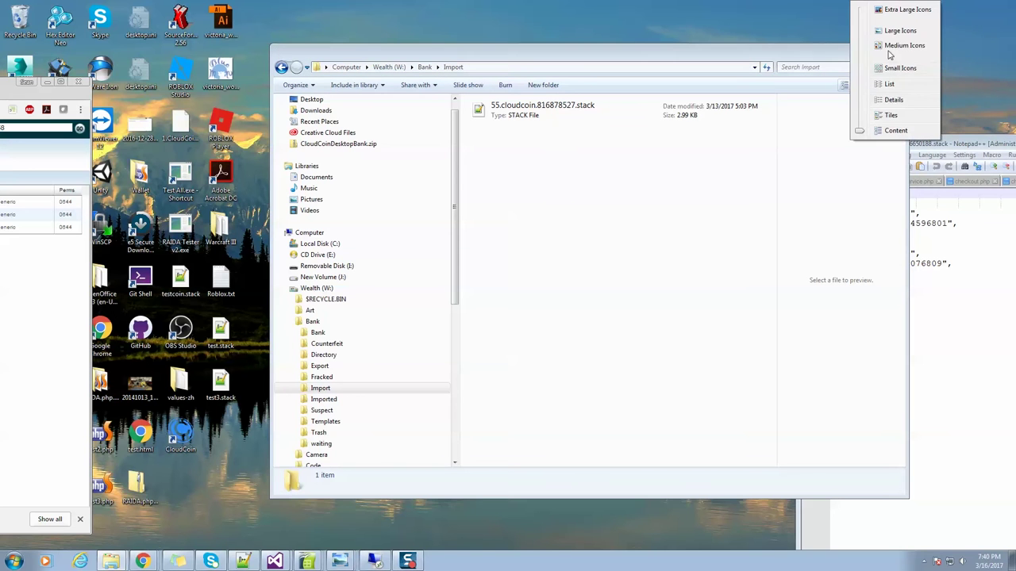
left_click(882, 69)
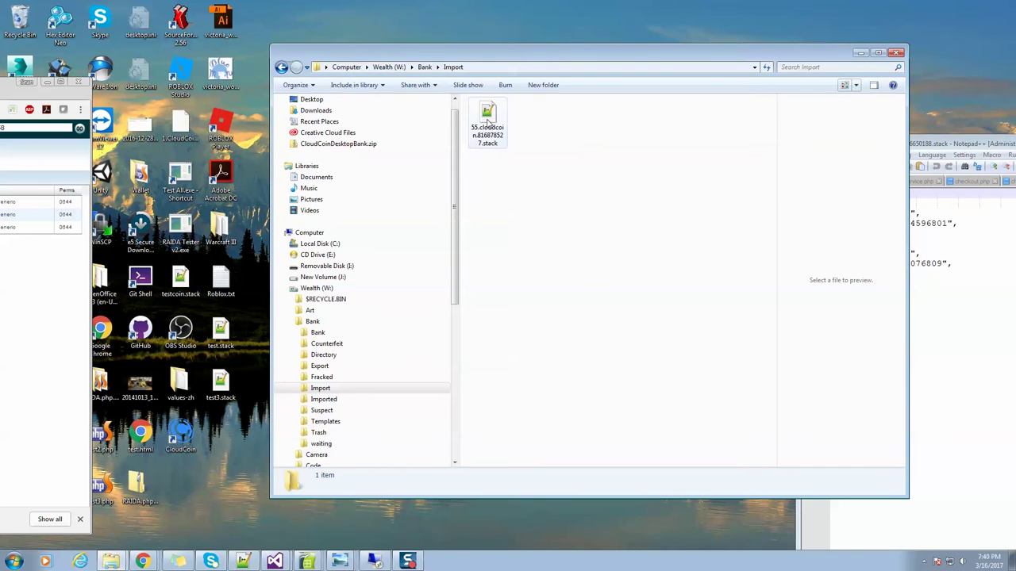
- Open 55.cloudcoin.816878527.stack with Edit with Notepad++
left_click(487, 119)
right_click(487, 121)
left_click(522, 173)
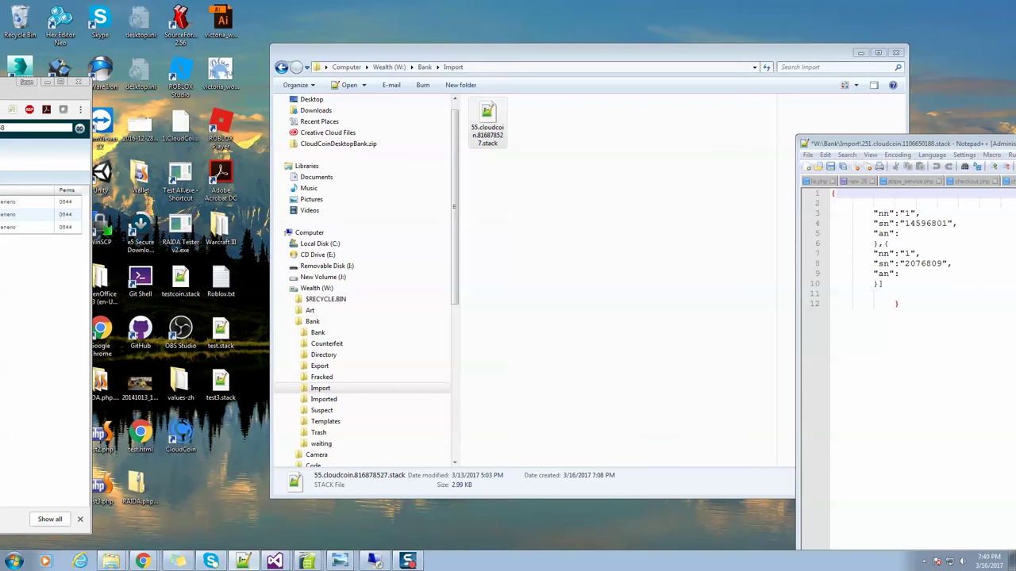
- Bring the Notepad++ editor into view and inspect the first two coin records, including serial 6271084
left_click_drag(1015, 153, 818, 58)
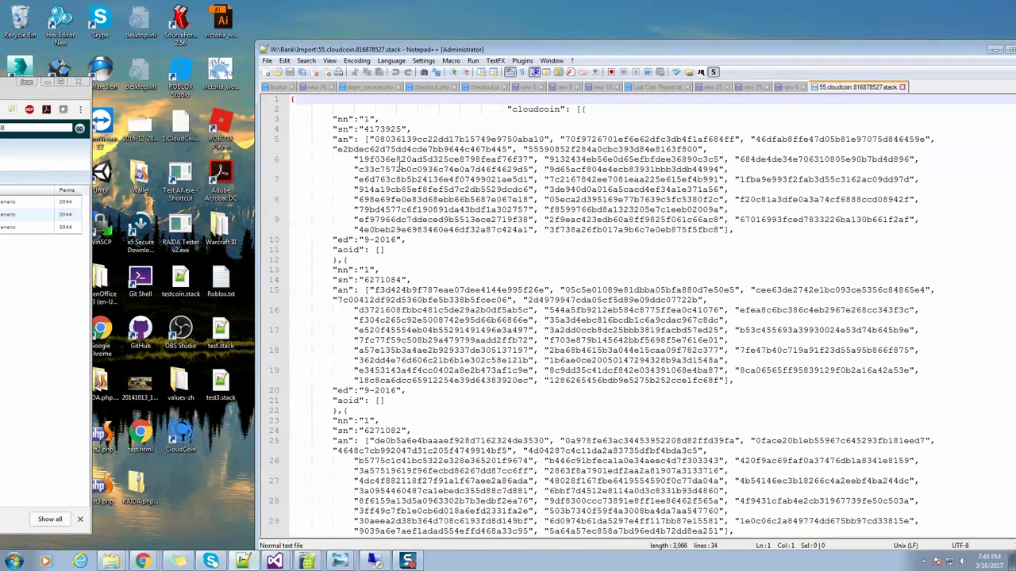
scroll(398, 179, "down", 1)
scroll(398, 179, "up", 1)
left_click_drag(344, 259, 333, 119)
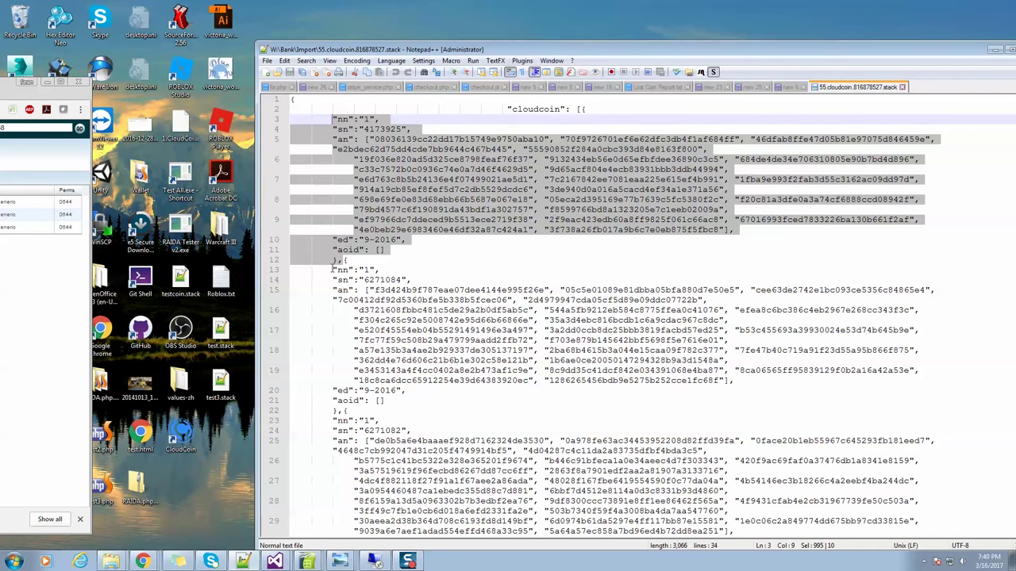
left_click_drag(329, 269, 360, 329)
left_click(370, 271)
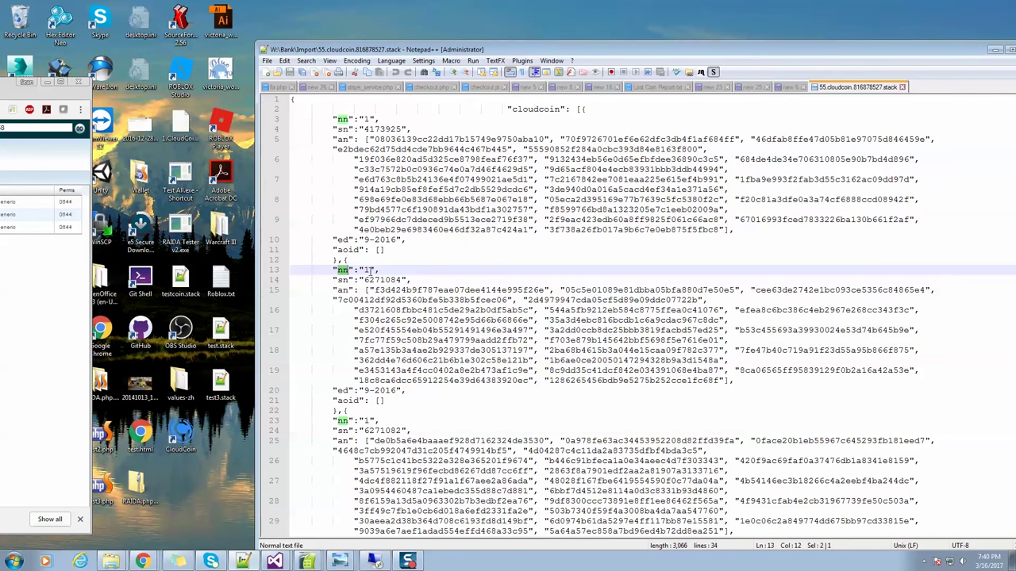
double_click(377, 281)
scroll(373, 290, "down", 2)
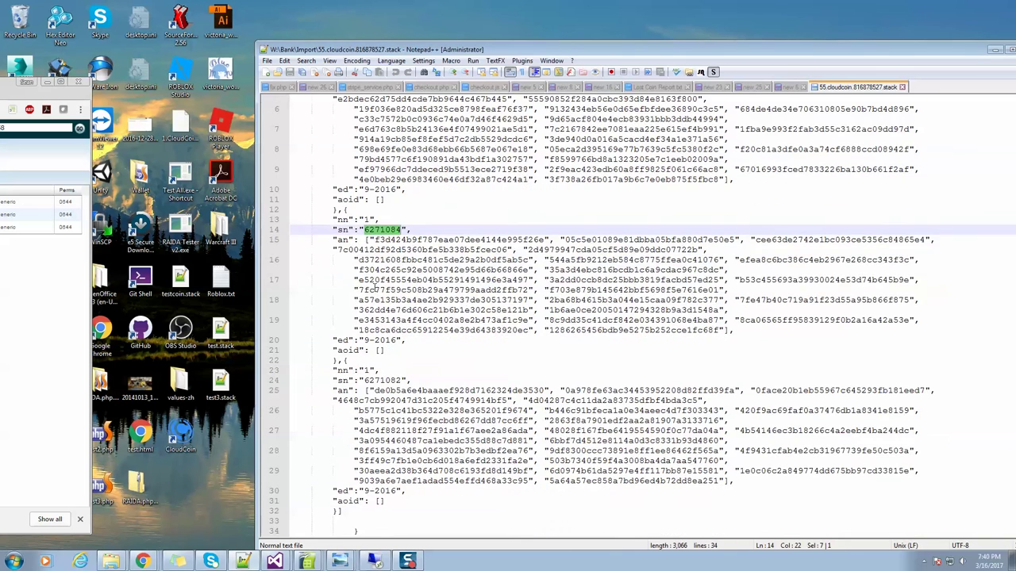
- Inspect the third coin's authenticity numbers, then move the editor off screen to reveal the Import folder
left_click_drag(411, 253, 429, 310)
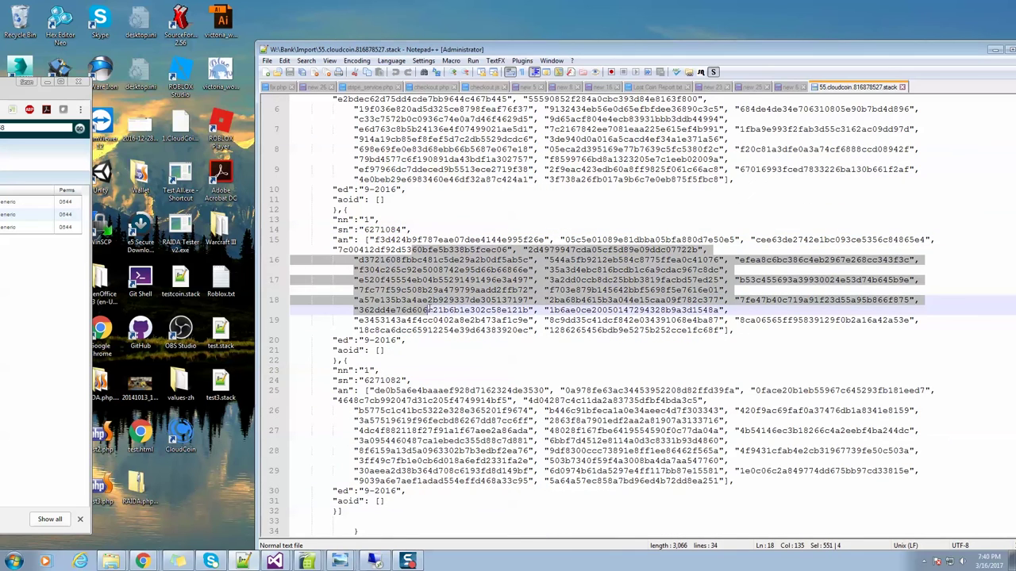
scroll(457, 379, "up", 2)
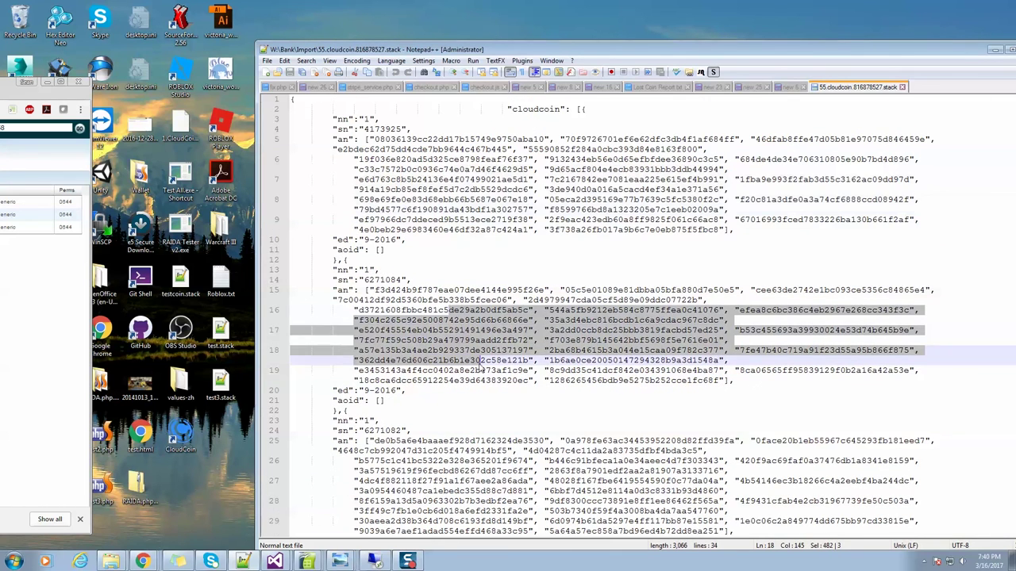
left_click(464, 450)
left_click_drag(464, 450, 465, 471)
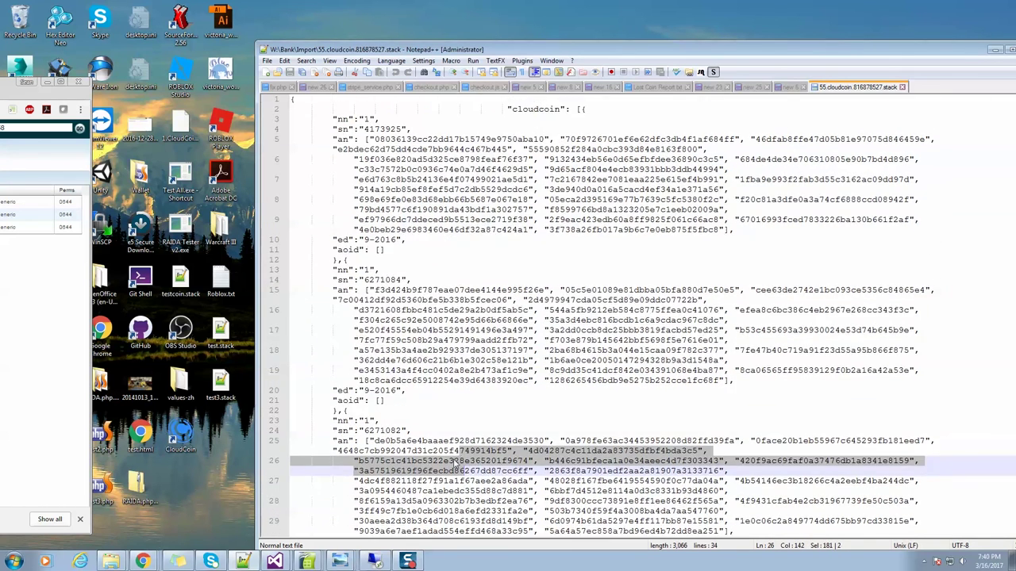
scroll(469, 384, "down", 2)
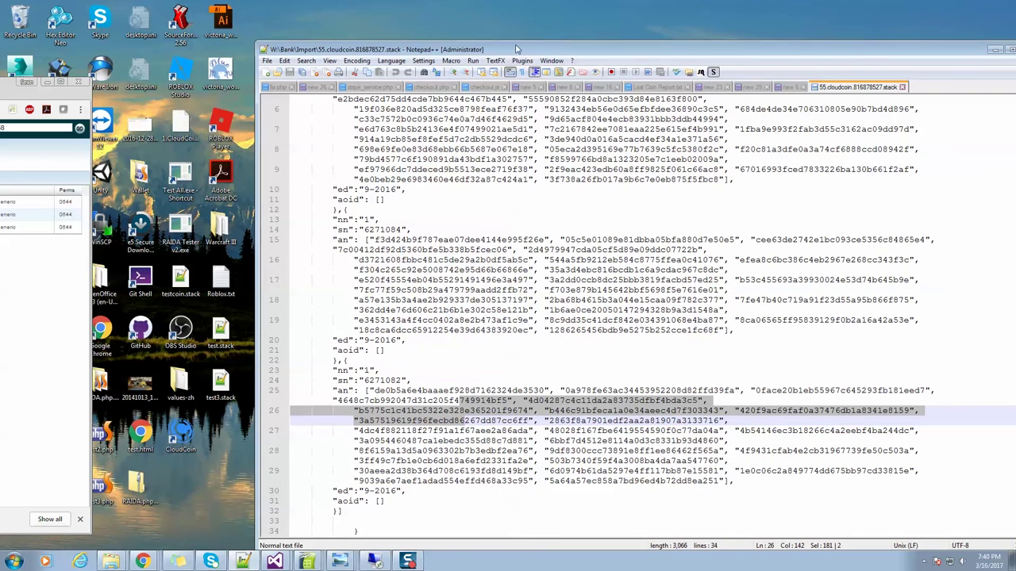
left_click_drag(514, 52, 1015, 73)
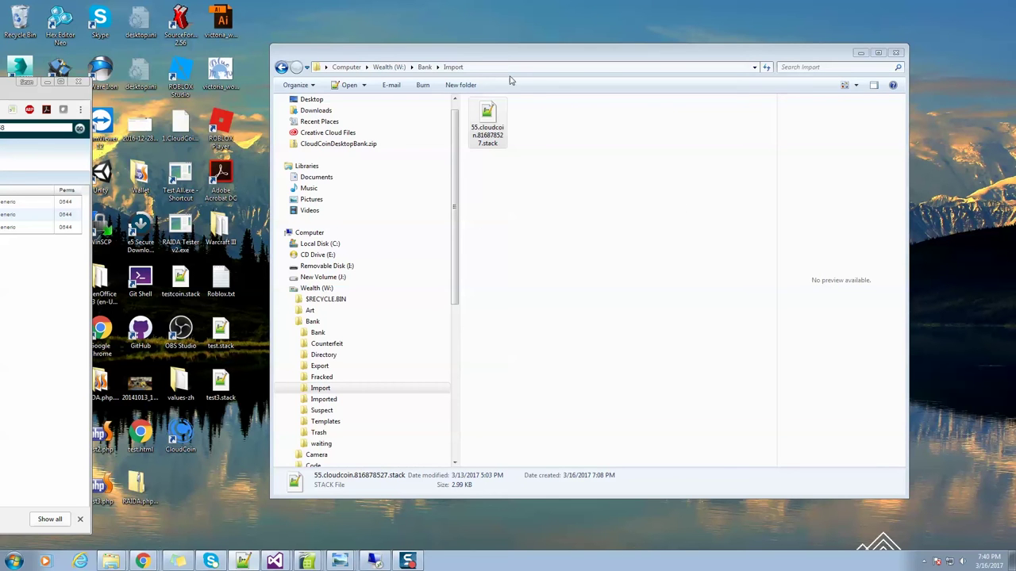
- Launch CloudCoin Foundation from the Bank folder and center its console
left_click(423, 68)
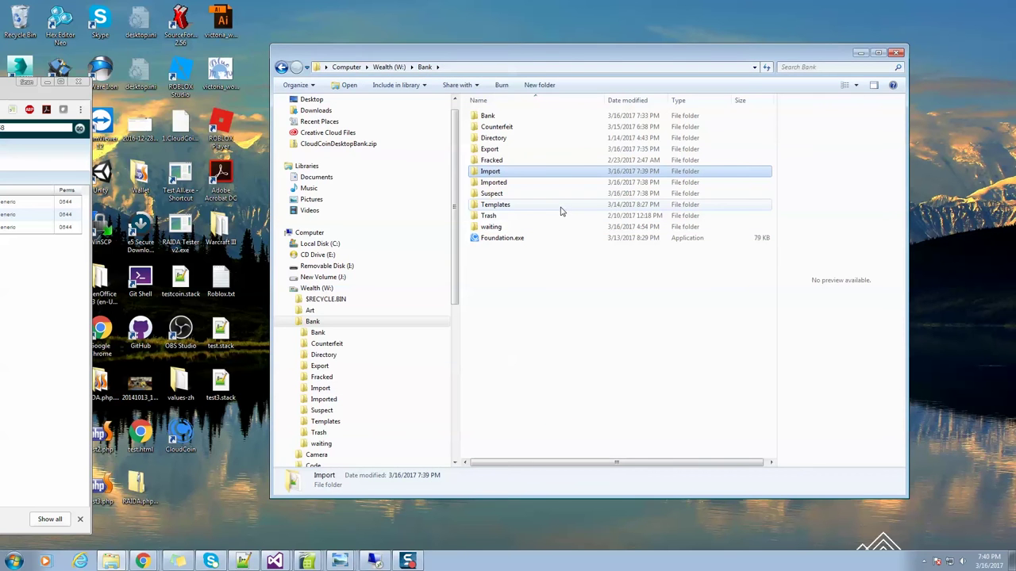
double_click(498, 238)
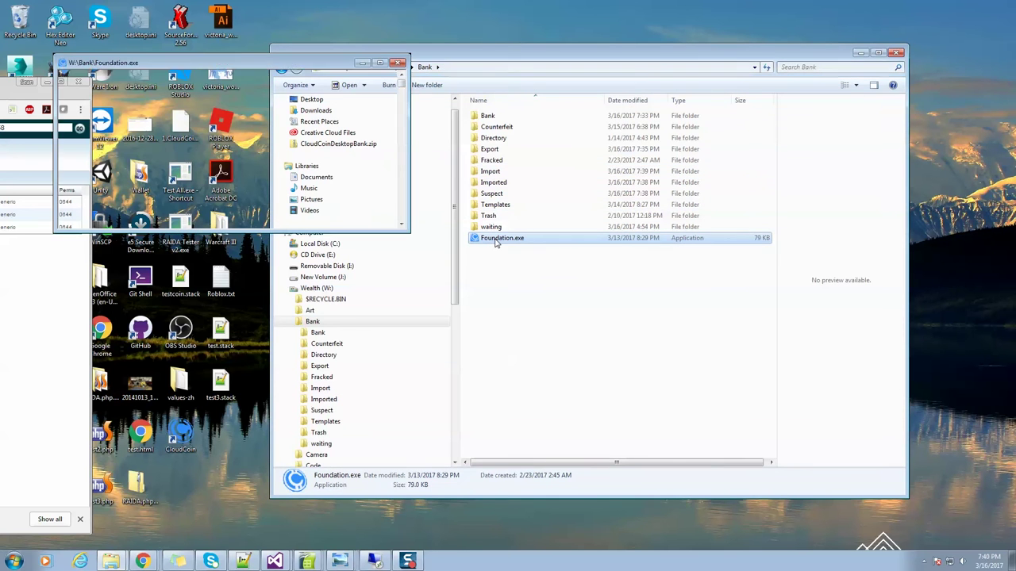
left_click_drag(259, 64, 554, 148)
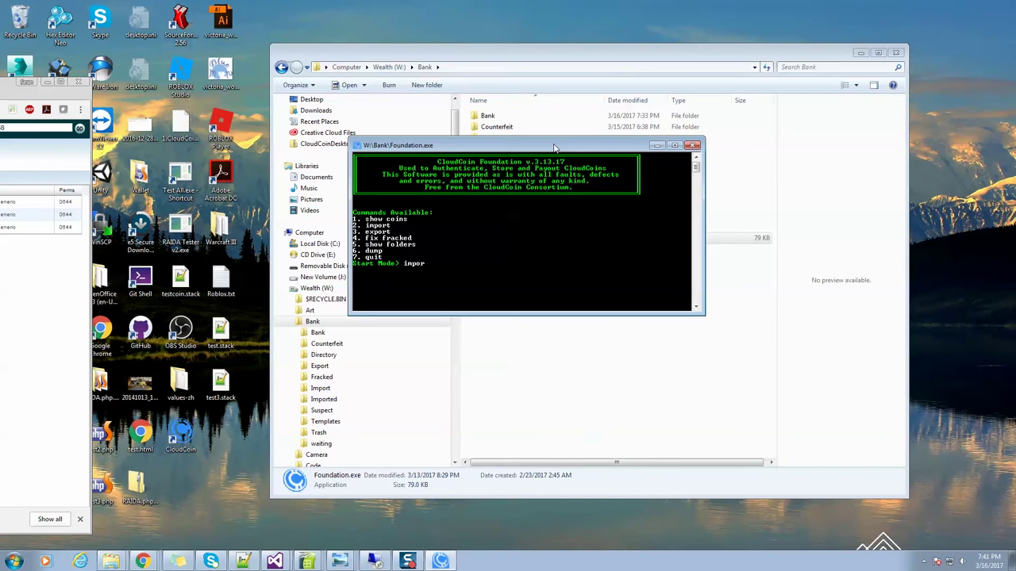
- Run the import command and review the results, leaving 99,805 coins in the bank
type("import")
key("Return")
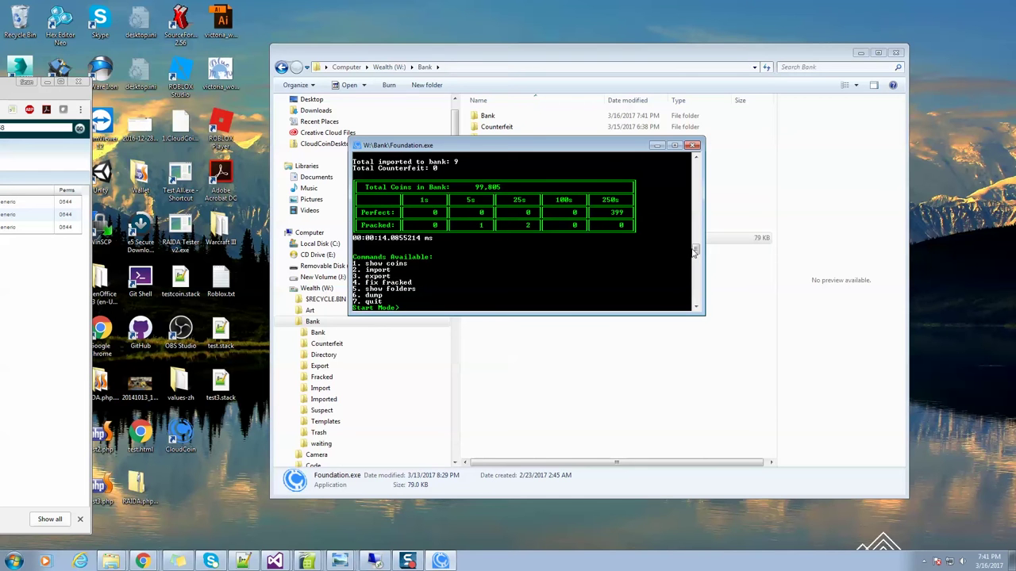
left_click_drag(699, 251, 696, 184)
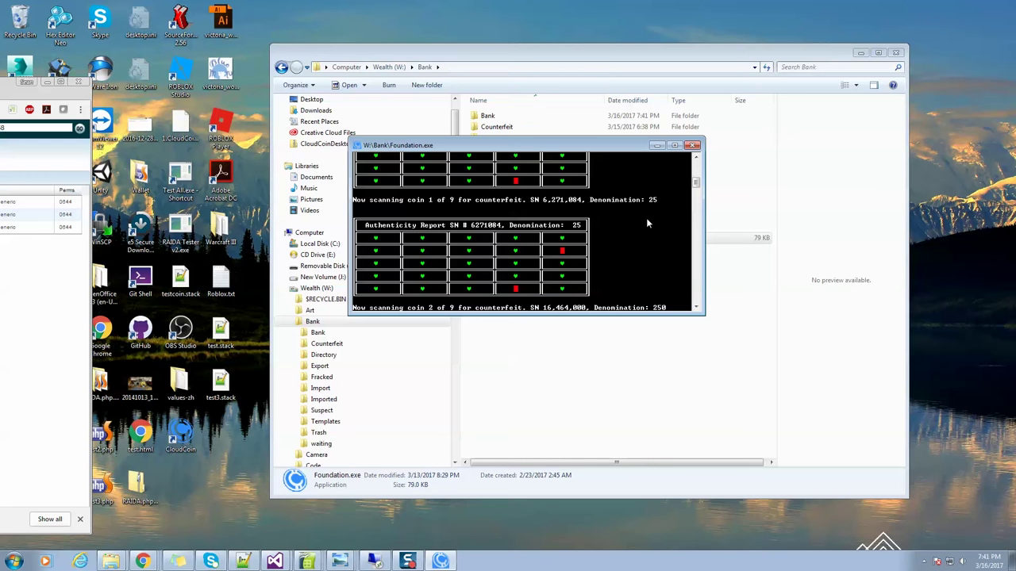
left_click_drag(696, 185, 695, 249)
left_click_drag(549, 243, 476, 230)
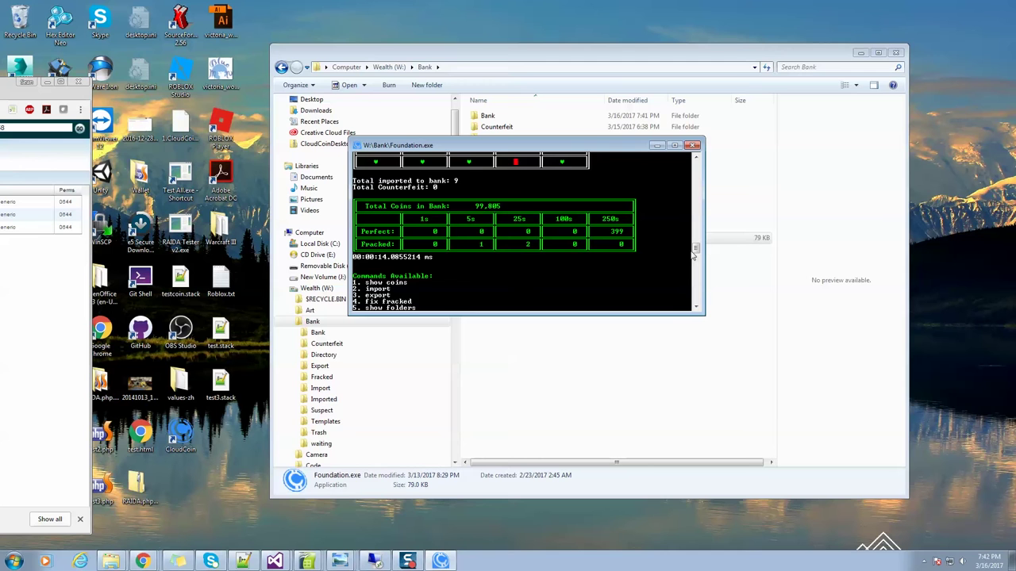
scroll(552, 282, "down", 2)
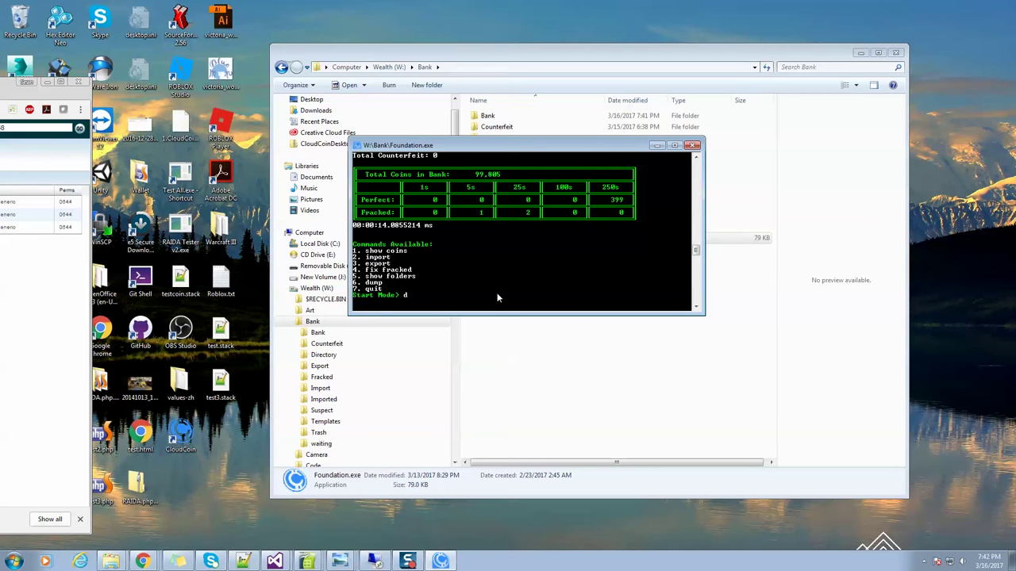
- Run fix fracked and review the authenticity reports until SN 4173925 passes every RAIDA
key("BackSpace")
key("BackSpace")
type("fix")
key("Return")
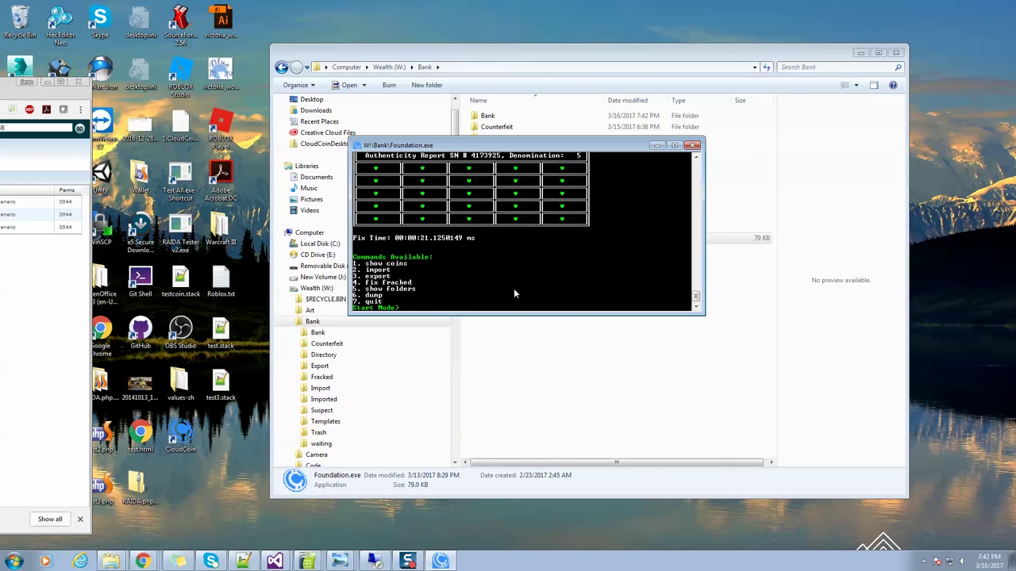
mouse_move(696, 298)
left_mouse_down()
mouse_move(696, 266)
mouse_move(696, 297)
left_mouse_up()
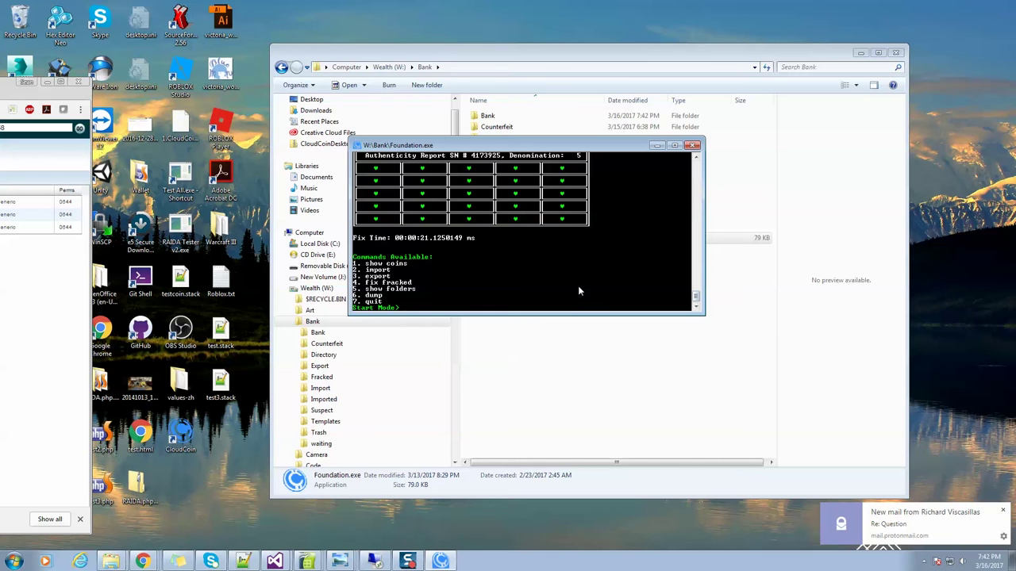
- Run show coins, listing one 5, two 25s and 399 250s, all perfect
type("show coins")
key("Return")
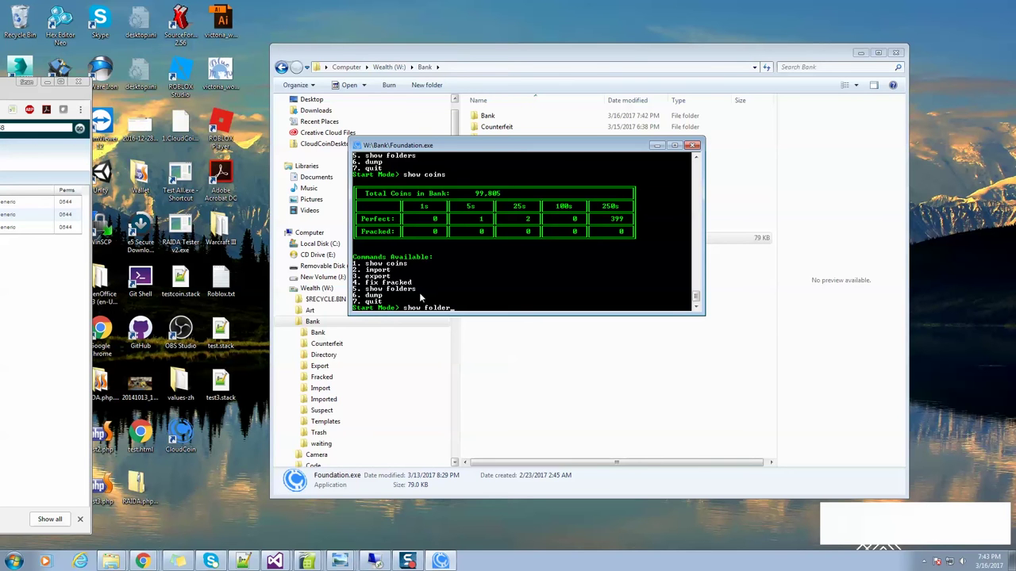
- Run show folders to print paths W:\Bank\Trash\ through W:\Bank\Export\, arranging the console beside Explorer
key("Return")
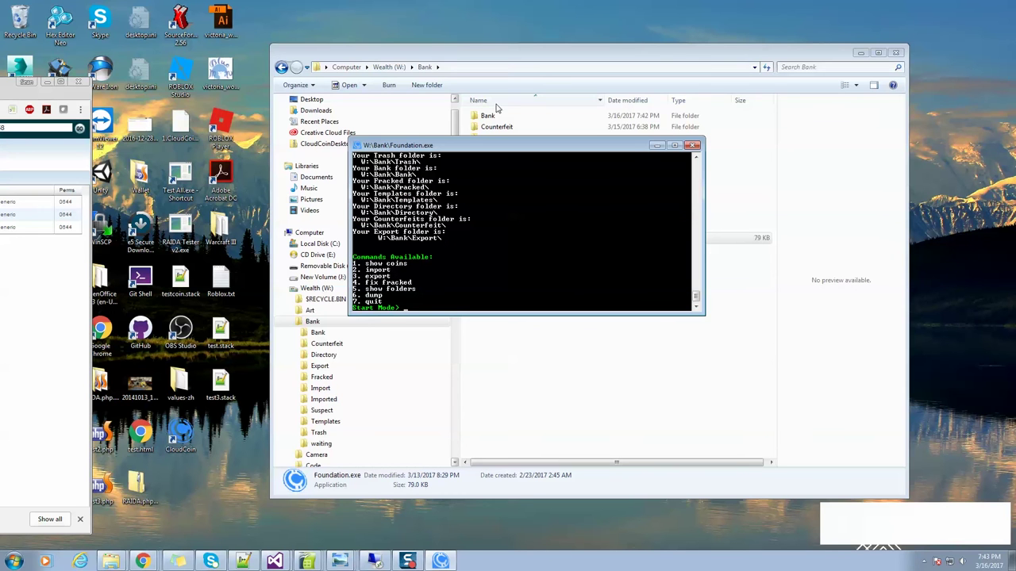
left_click(505, 62)
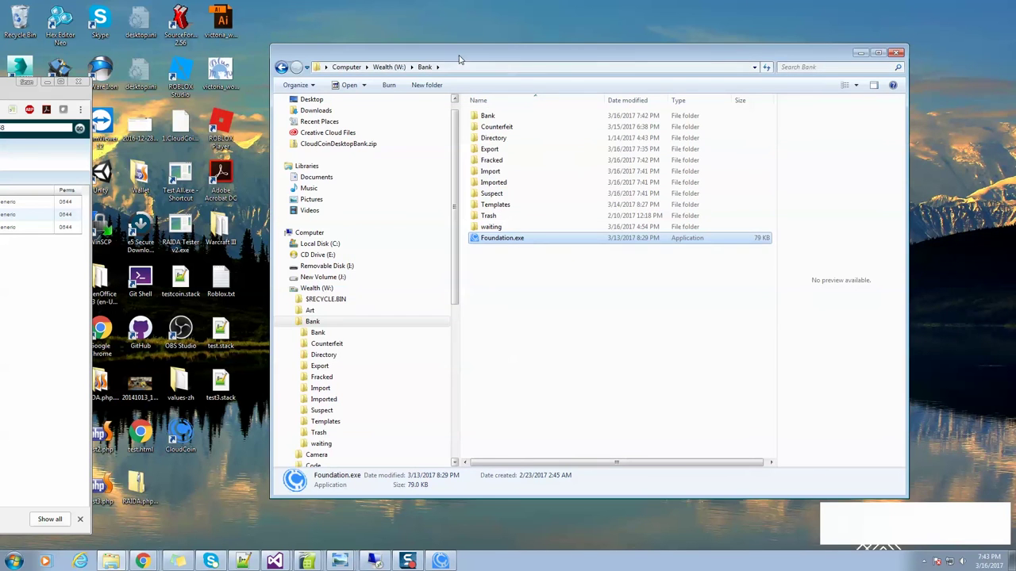
left_click_drag(458, 59, 455, 199)
left_click(478, 154)
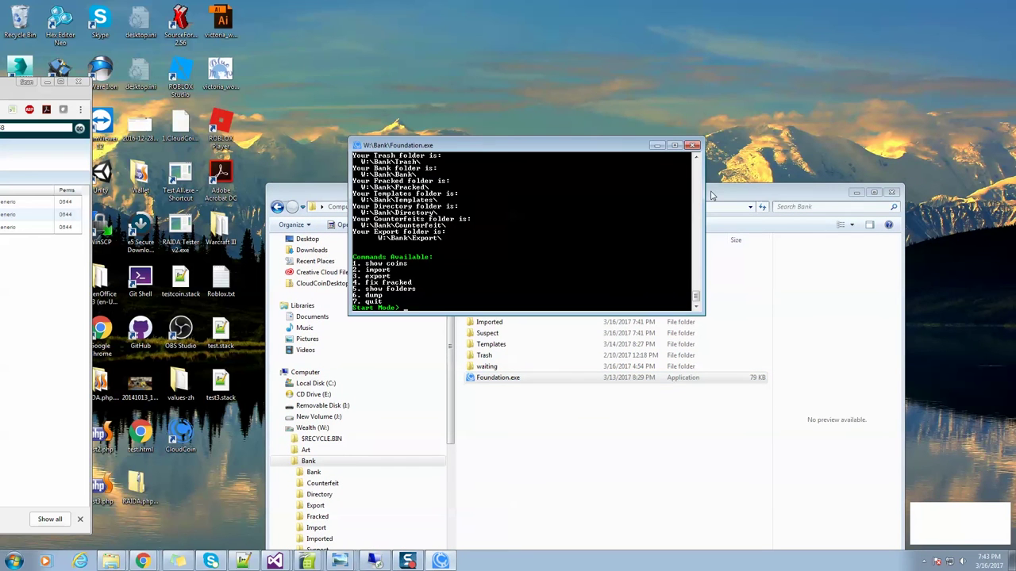
left_click_drag(511, 148, 502, 97)
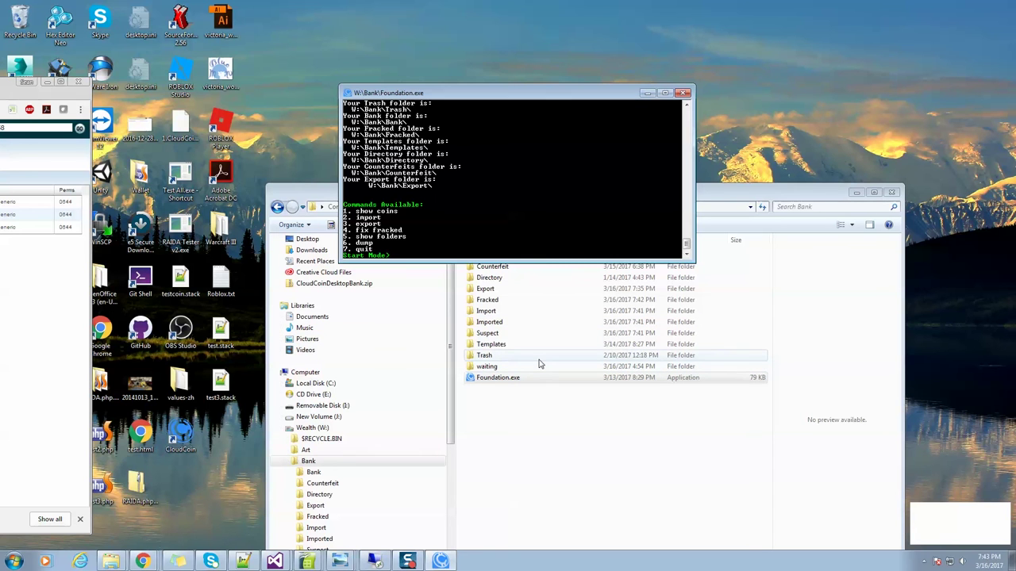
left_click_drag(452, 93, 447, 88)
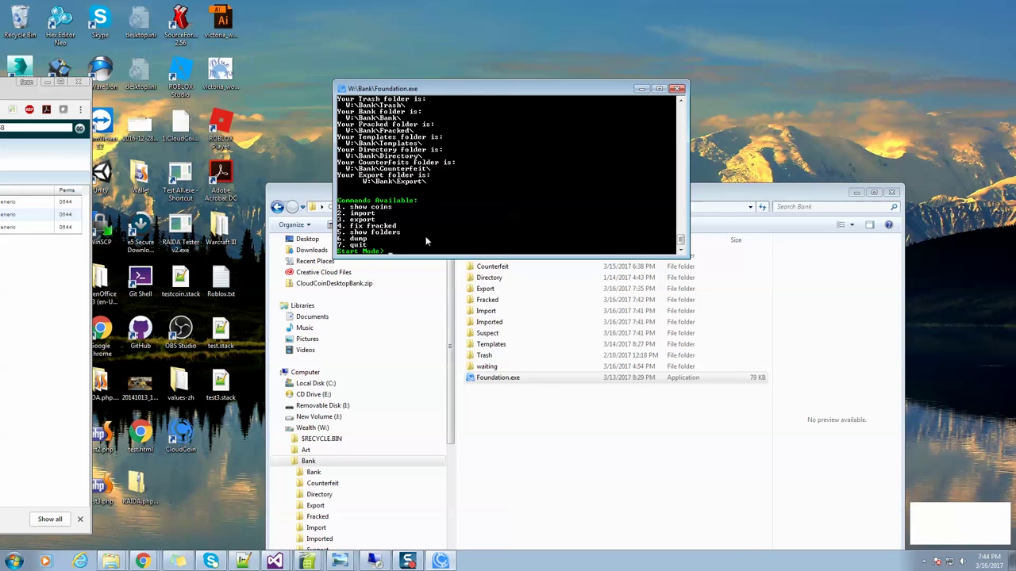
- Start the export command and choose JPGs as the export format
type("xport")
key("Return")
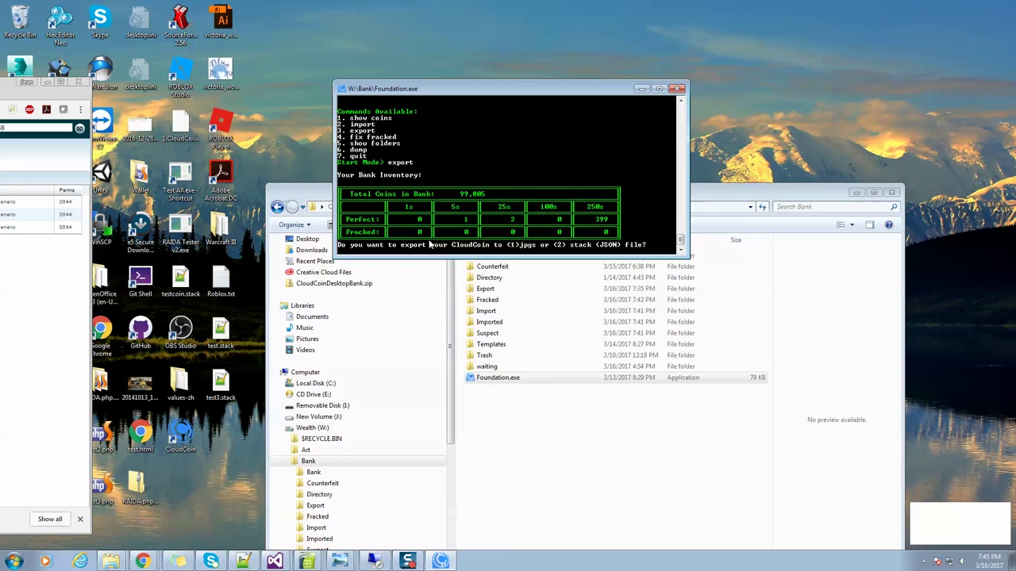
type("1")
key("Return")
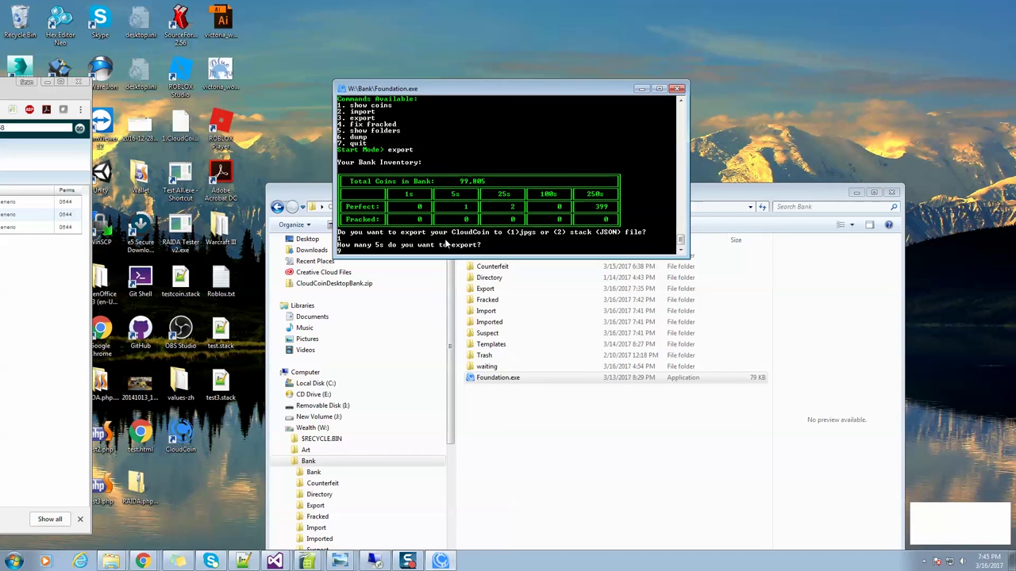
- Set the export counts to one 5, one 25 and four 250s
key("Return")
type("1")
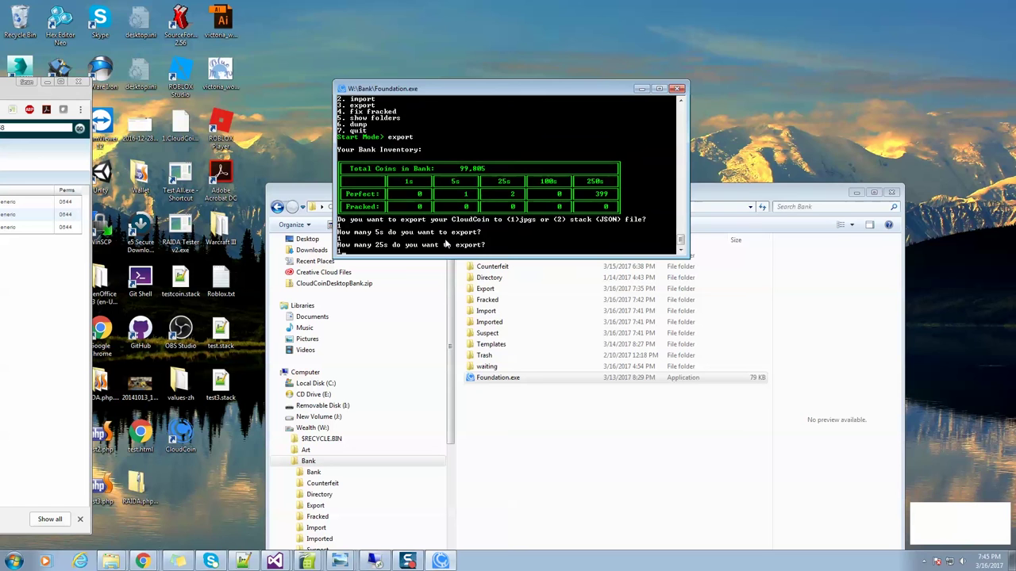
key("Return")
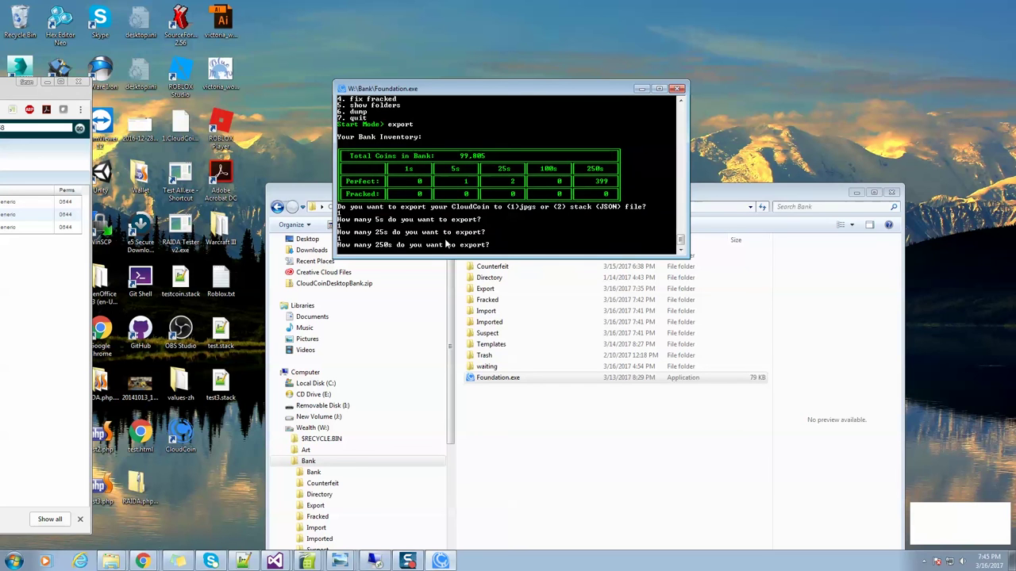
type("3")
key("BackSpace")
type("4")
key("Return")
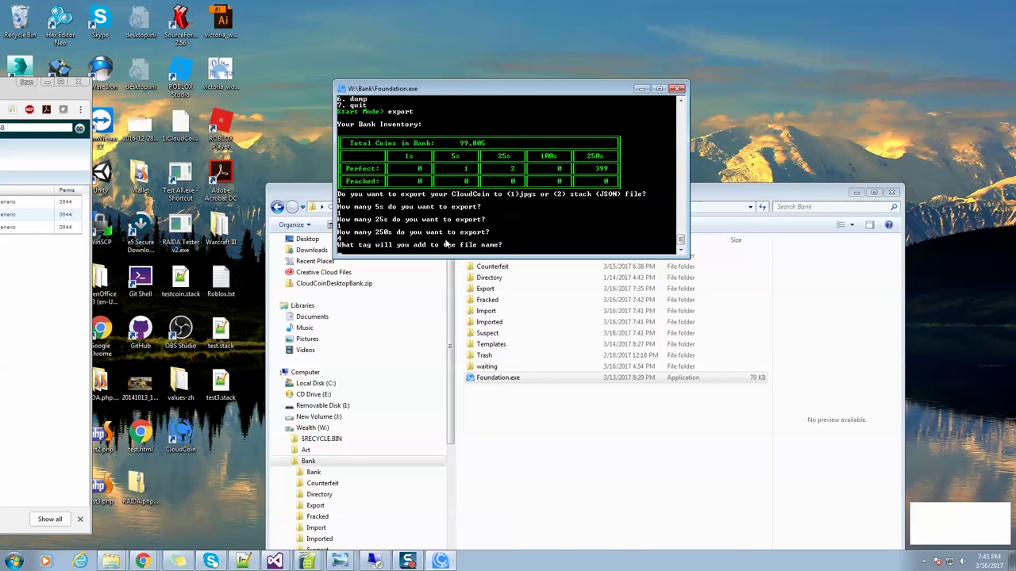
- Enter the file name tag 'random' to write the six coin JPGs to W:\Bank\Export
type("andom")
key("Return")
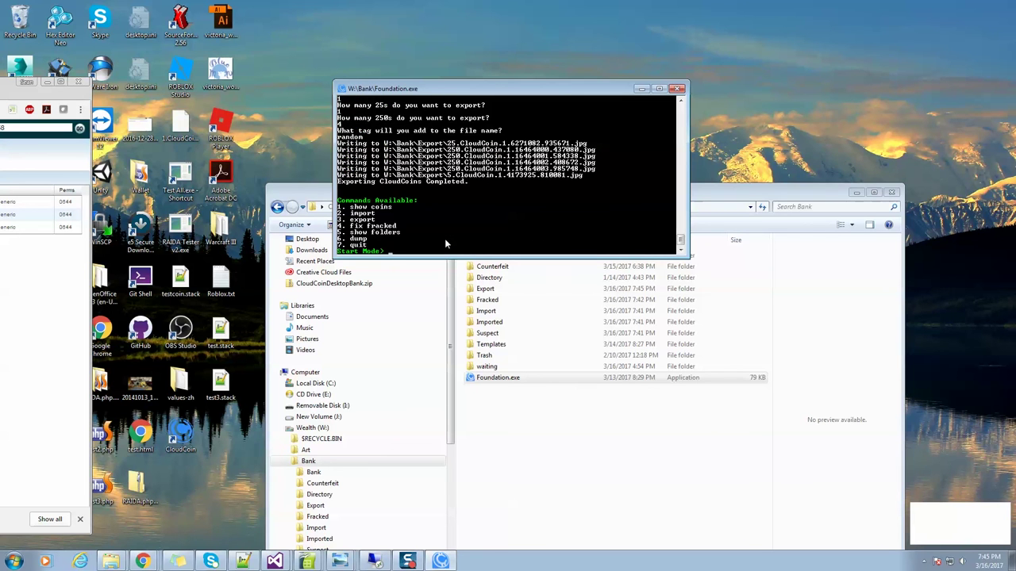
- Open the Export folder in Explorer and the 25.CloudCoin.1.6271082.935671.jpg image
left_click(726, 197)
left_click_drag(723, 200, 722, 121)
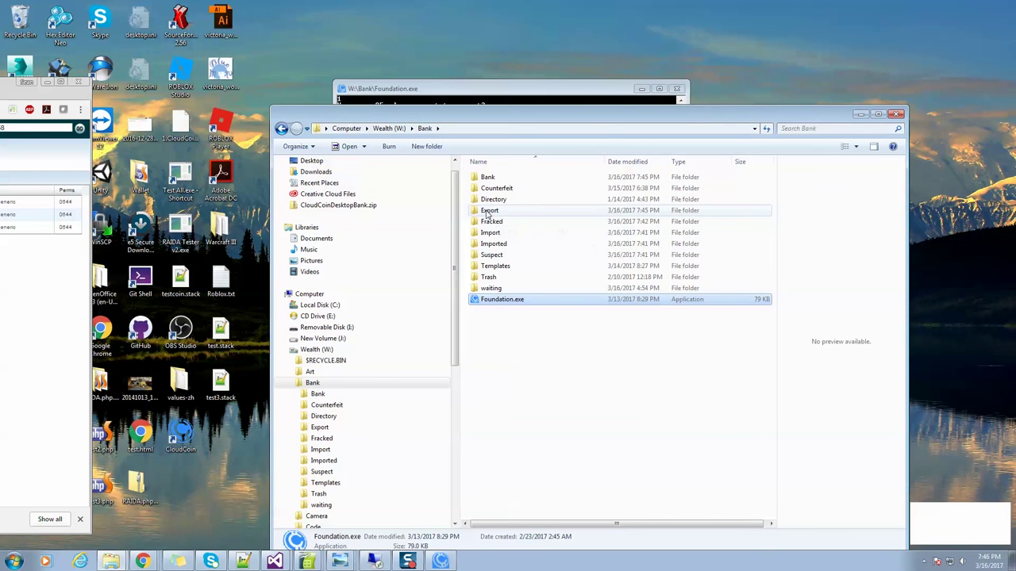
double_click(486, 211)
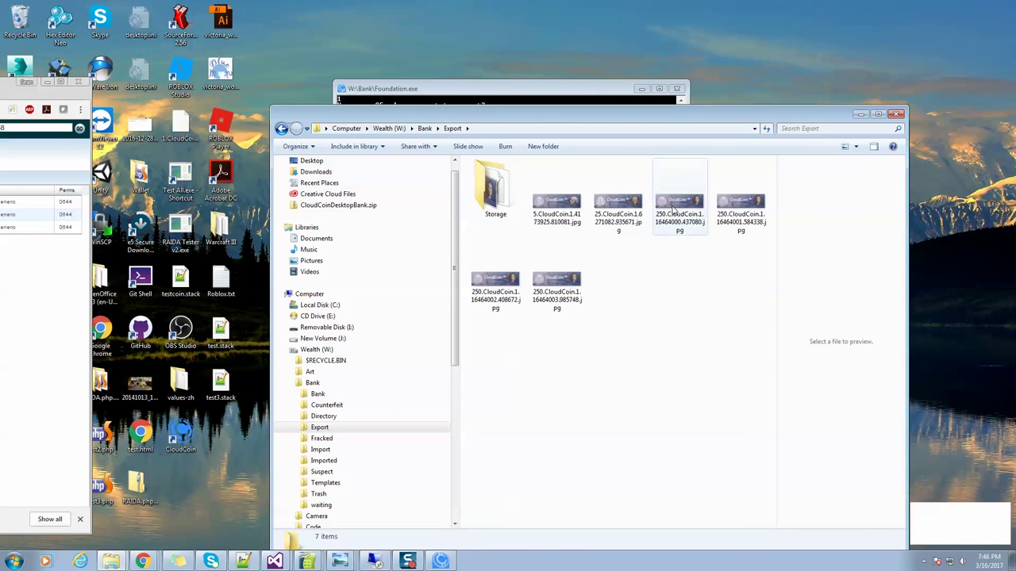
left_click(625, 209)
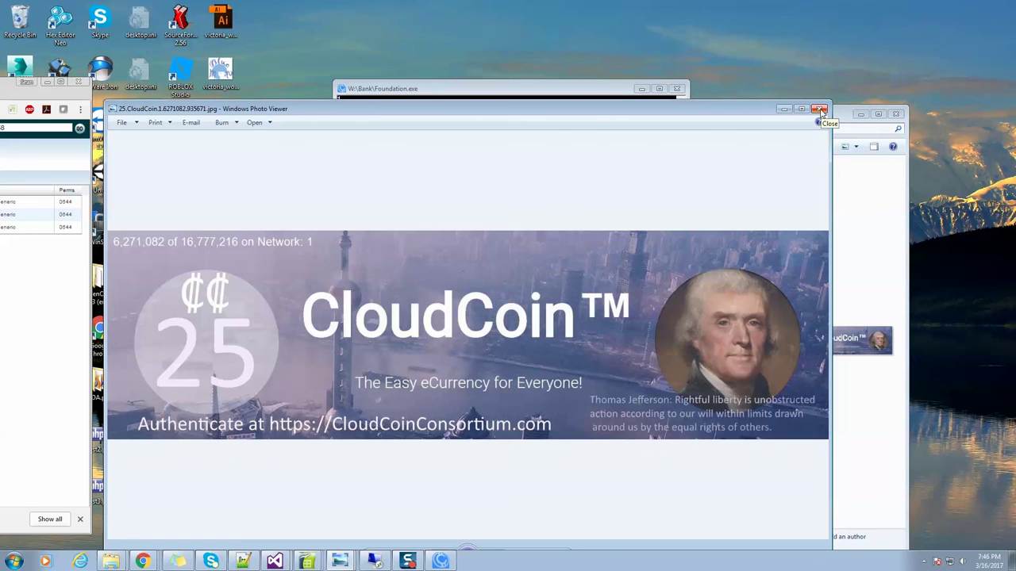
- Reposition Photo Viewer to view the 25 CloudCoin image, then close it
left_click_drag(724, 112, 746, 56)
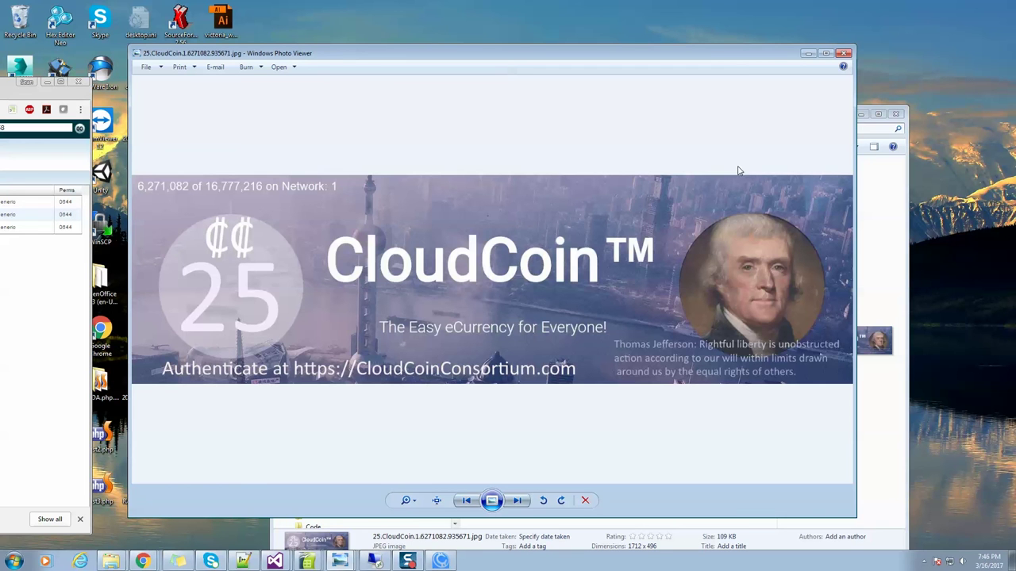
left_click(845, 54)
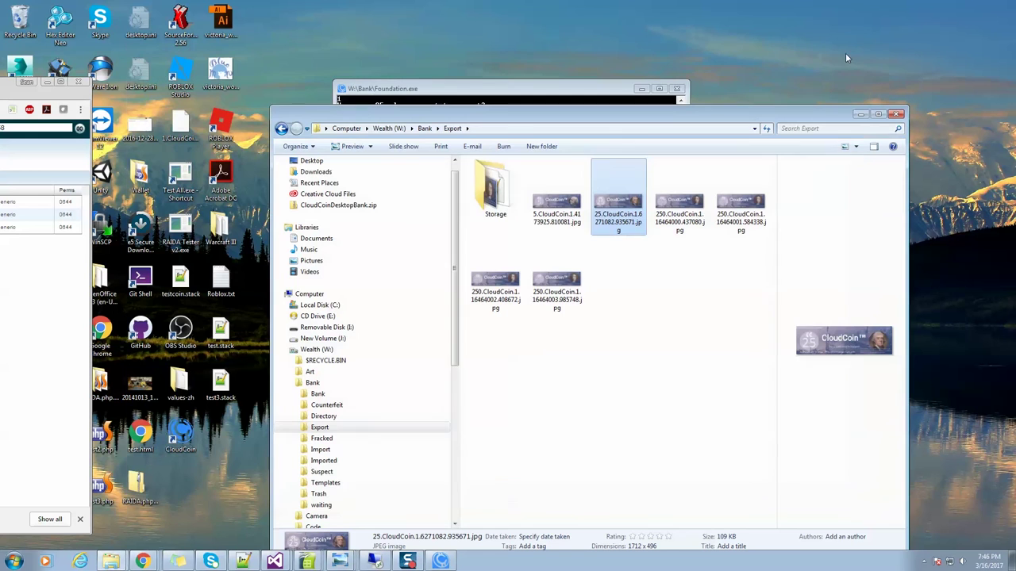
left_click(603, 228)
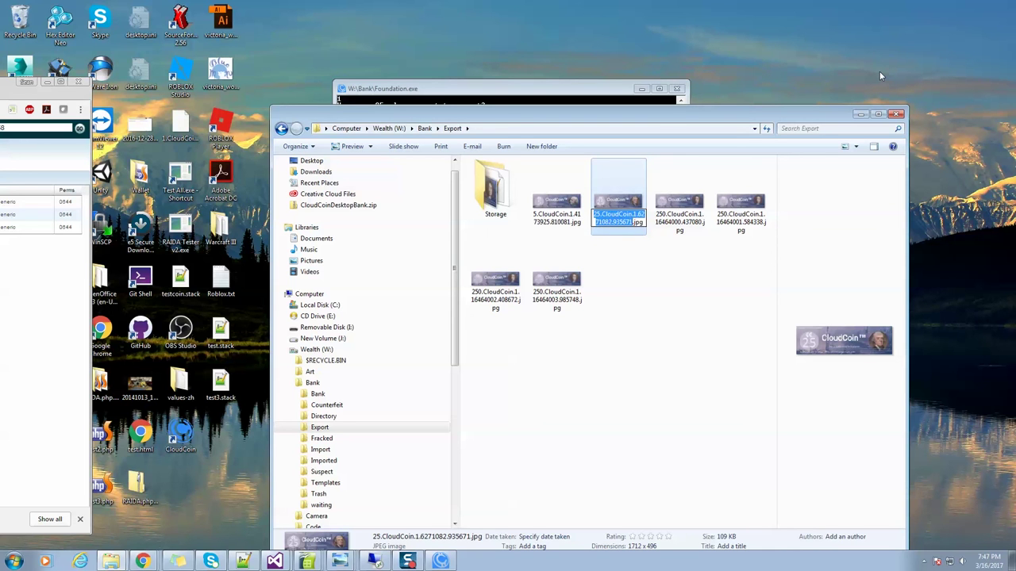
left_click(708, 267)
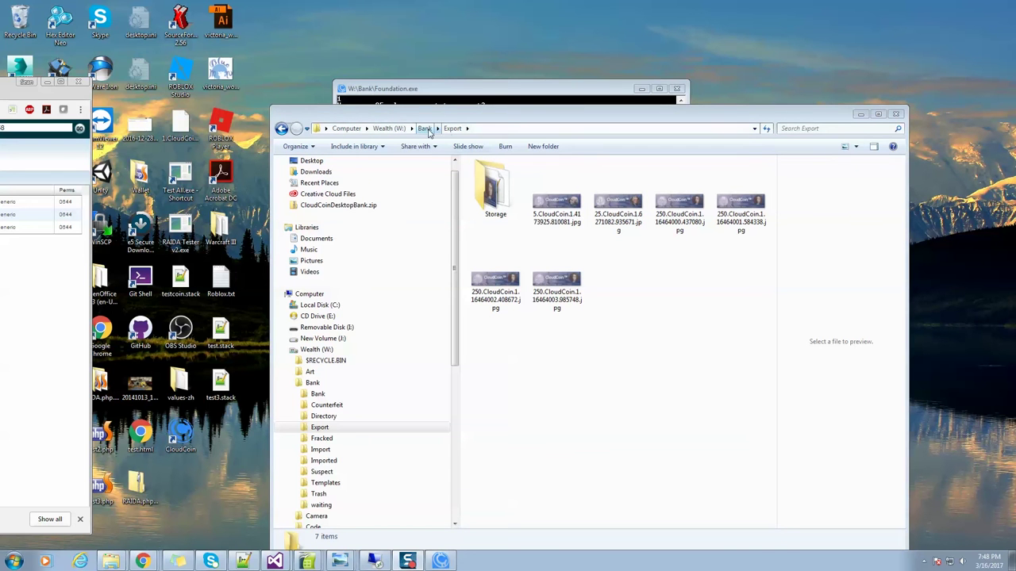
- Cut the 250 CloudCoin stack file from the Counterfeit folder, then open Bank's Import folder
left_click(426, 129)
double_click(508, 185)
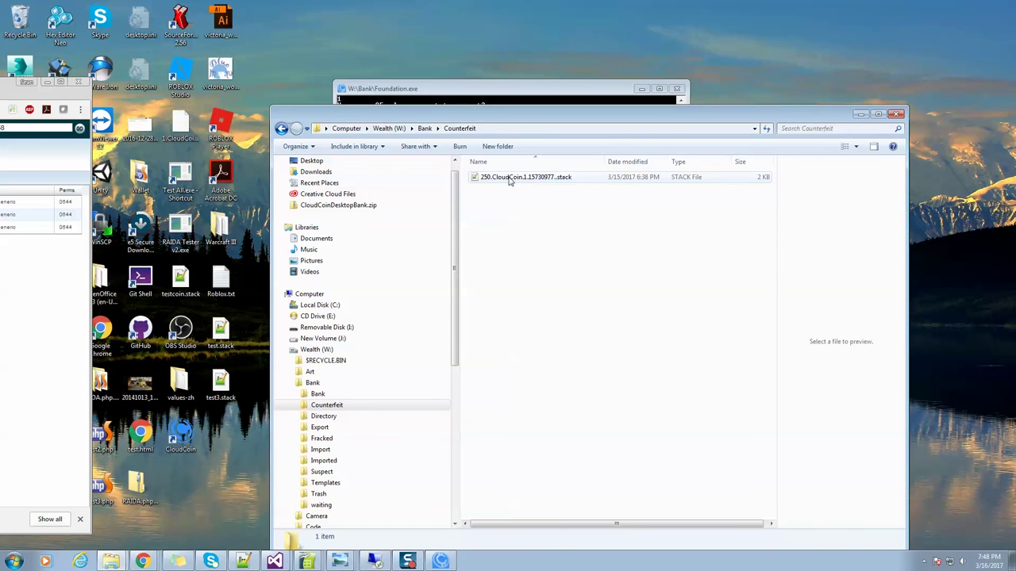
right_click(508, 180)
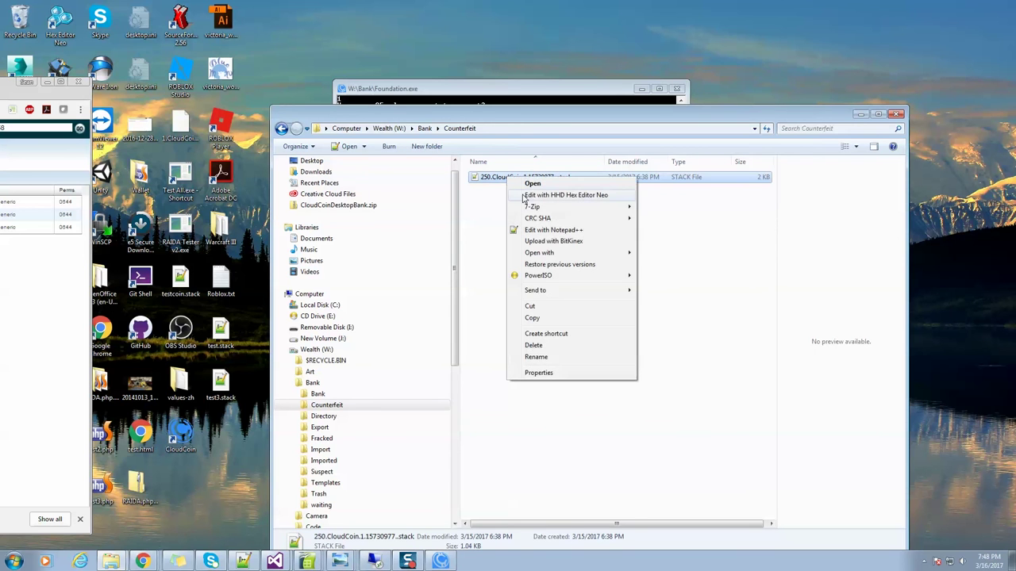
left_click(534, 306)
key("BackSpace")
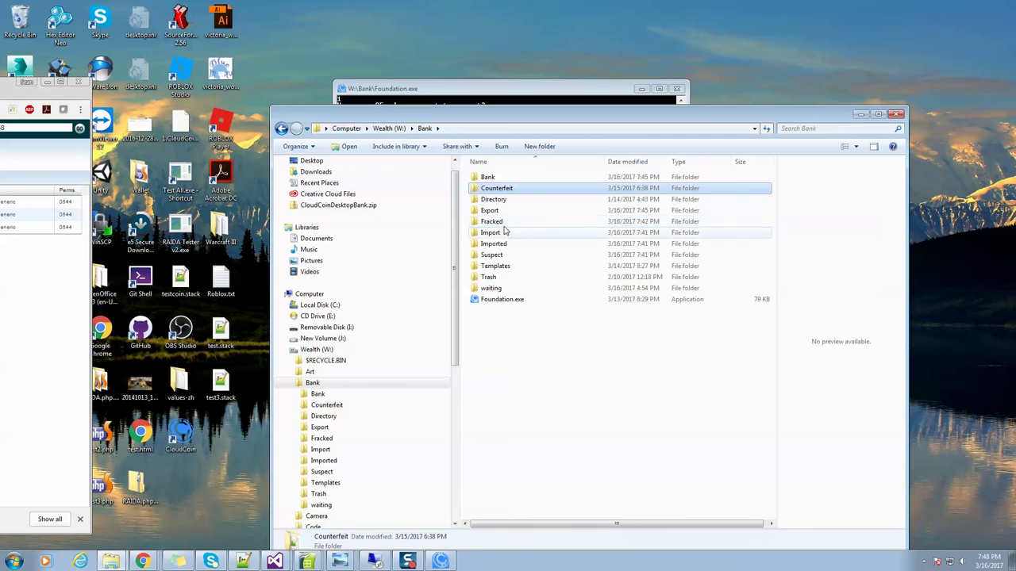
double_click(521, 239)
- Paste the 250.CloudCoin.1.15730977.stack file into the empty Import folder
right_click(521, 239)
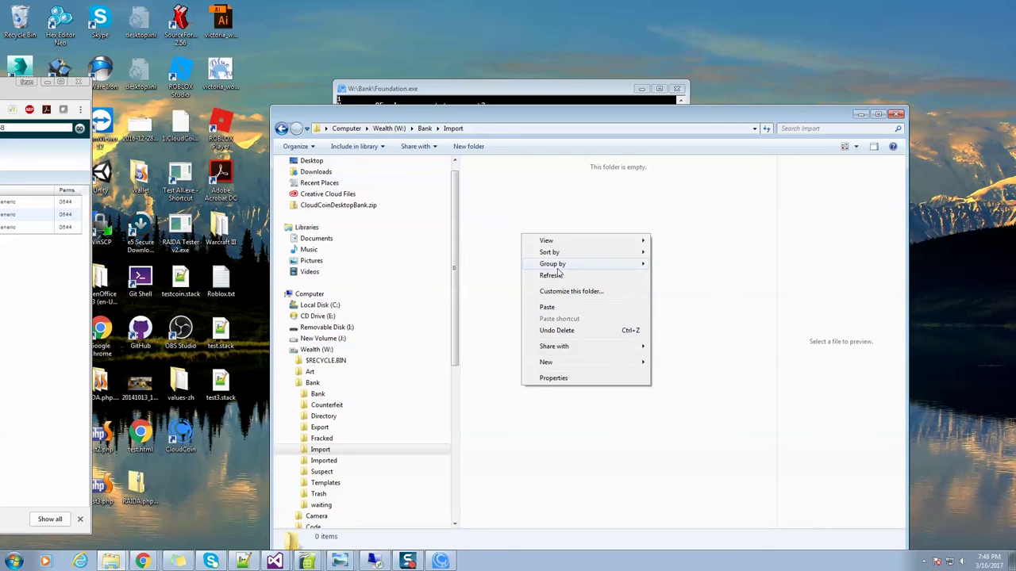
left_click(555, 308)
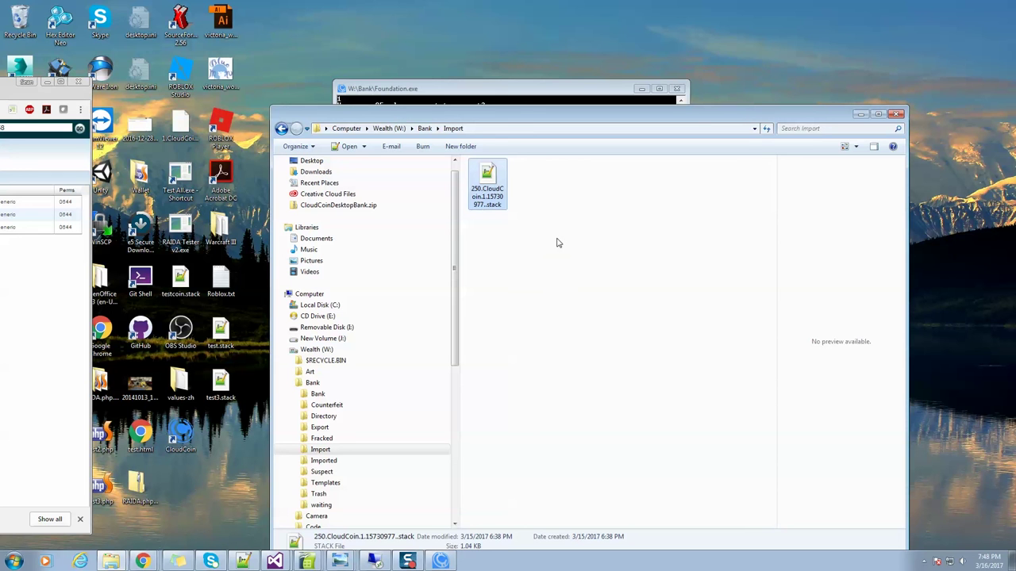
- Run the import command in the CloudCoin Foundation console
left_click(474, 92)
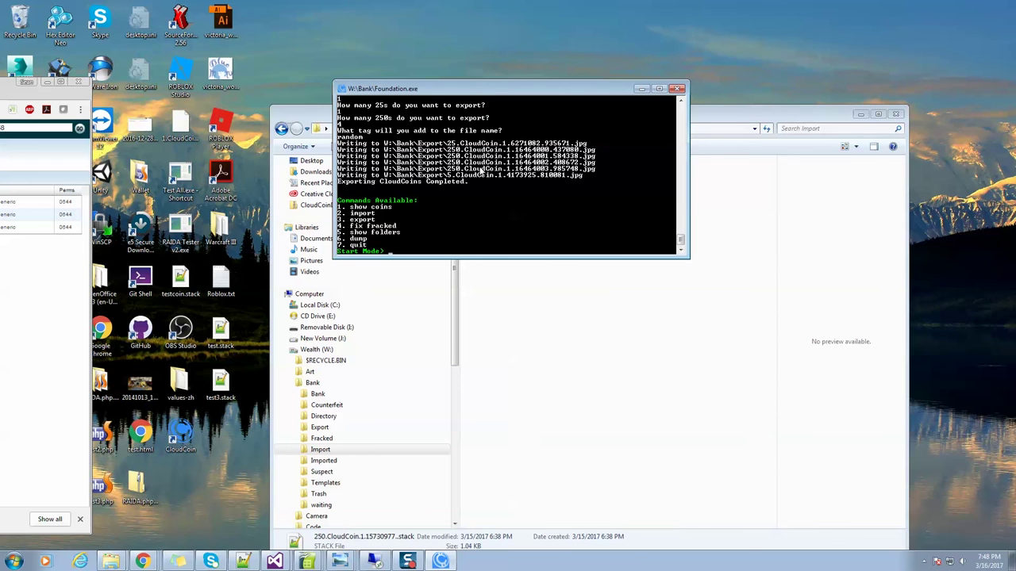
type("import")
key("Return")
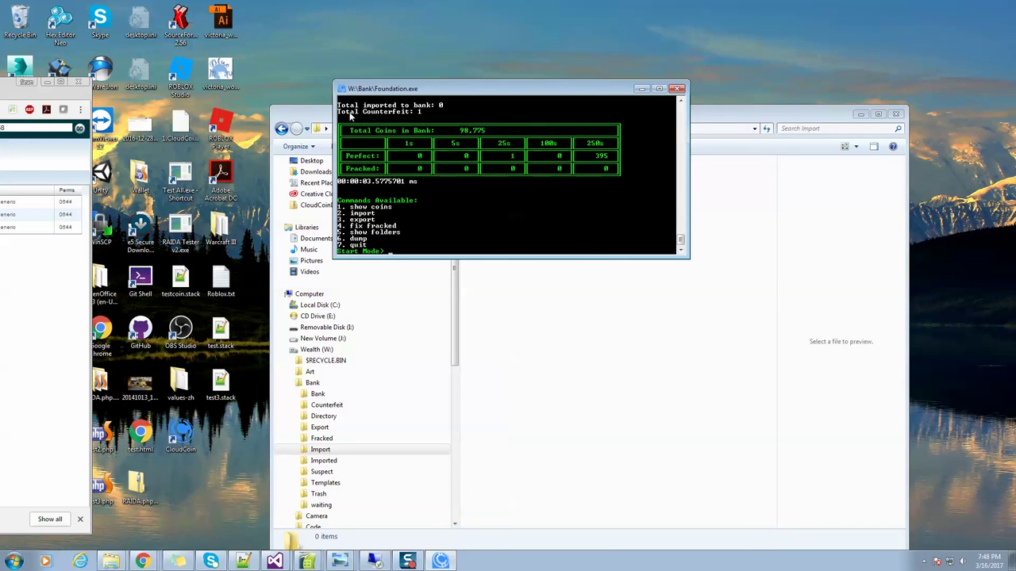
- Enlarge the console and move it left to read the report flagging SN 15,730,977 counterfeit
scroll(682, 239, "up", 5)
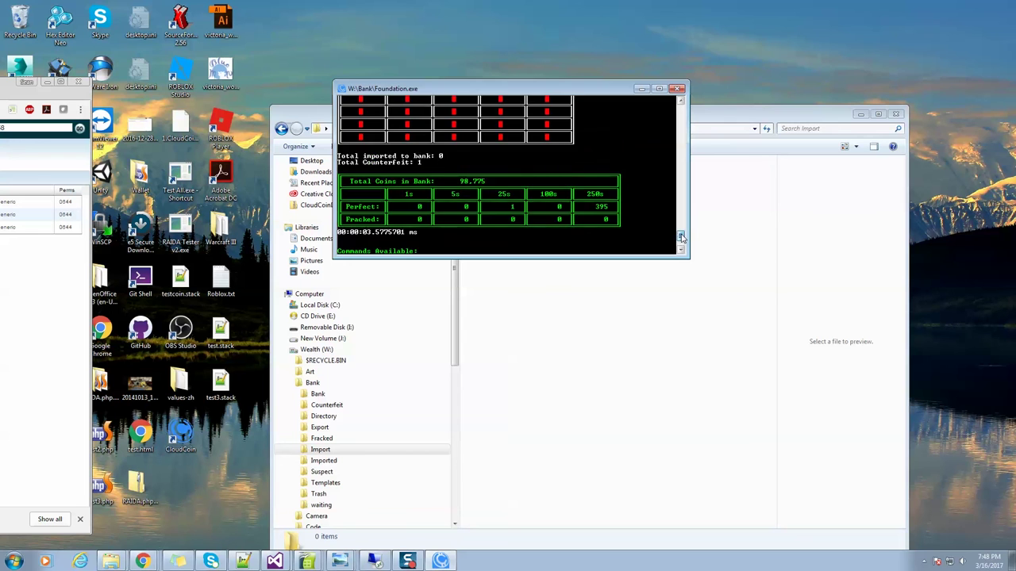
left_click_drag(580, 262, 530, 405)
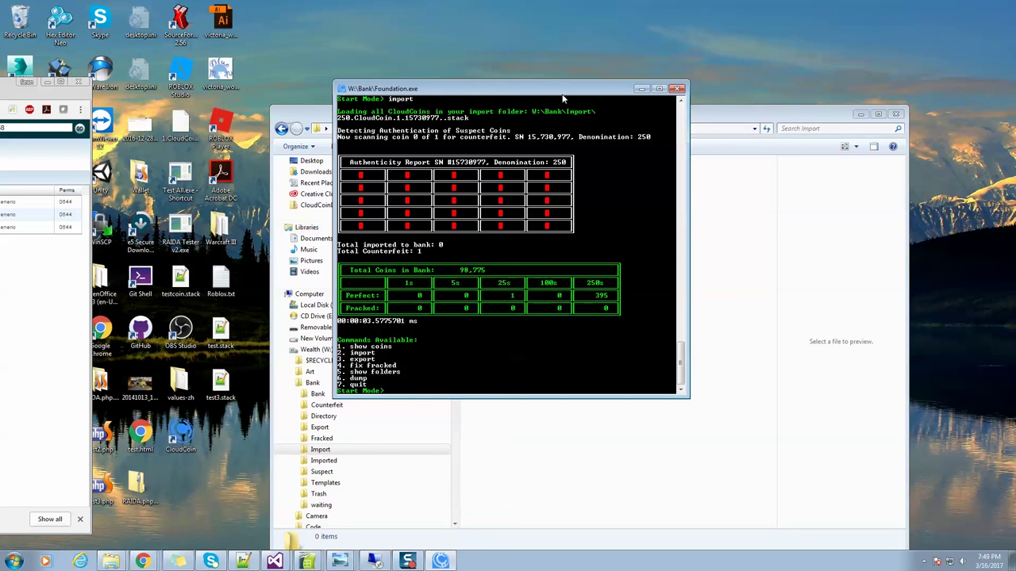
left_click_drag(563, 95, 496, 99)
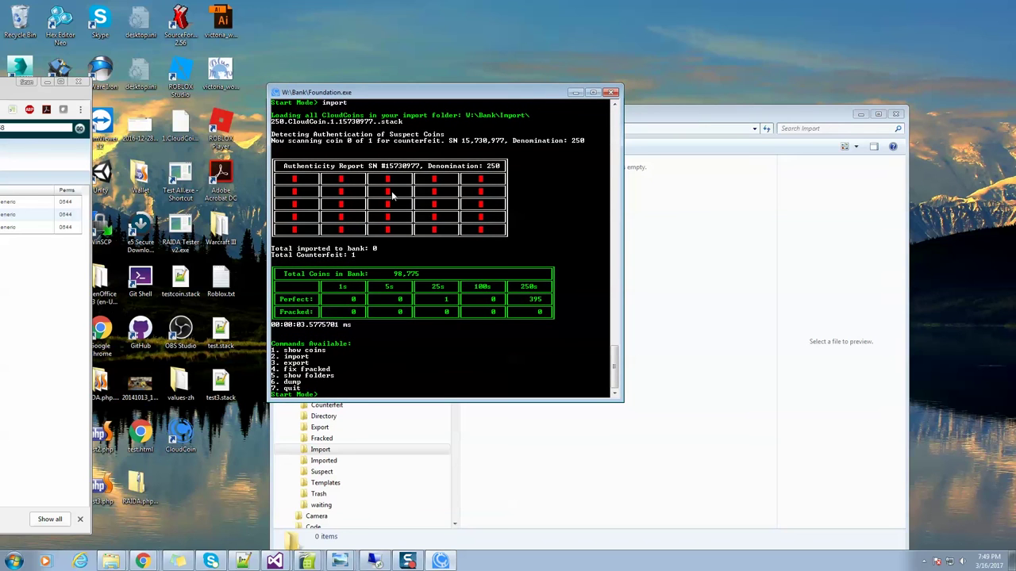